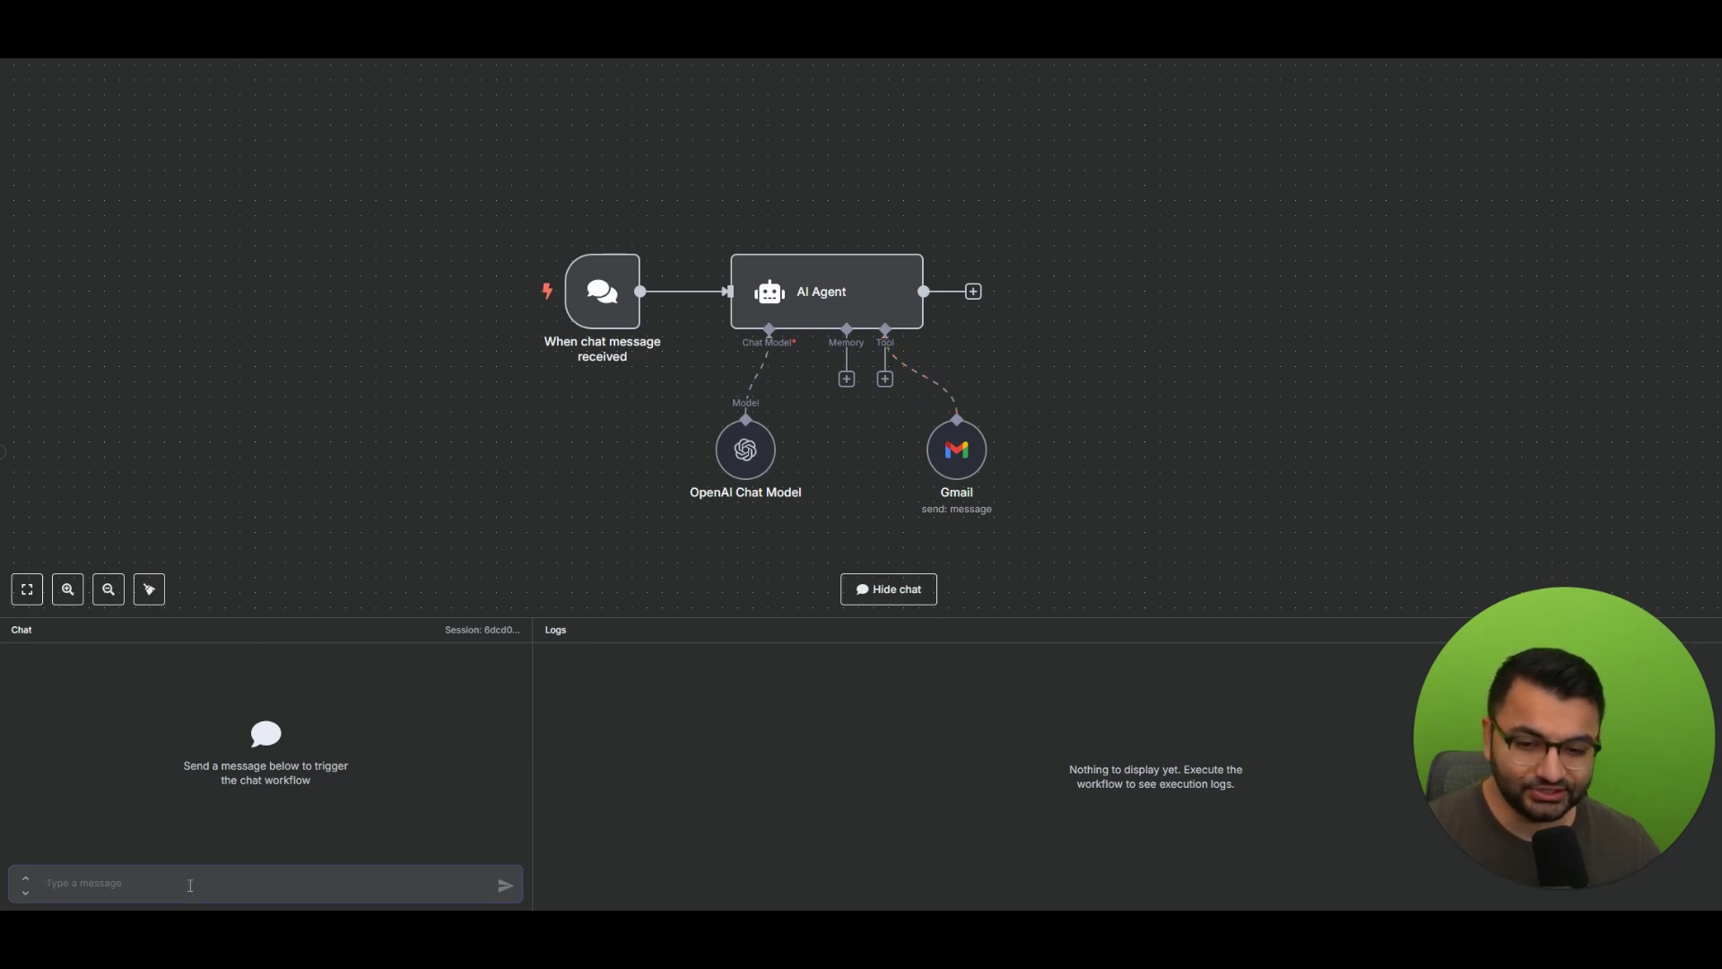
- Paste the request to email a contact about collaborating on an AI Agents video, then bring up Gmail
key(ctrl+v)
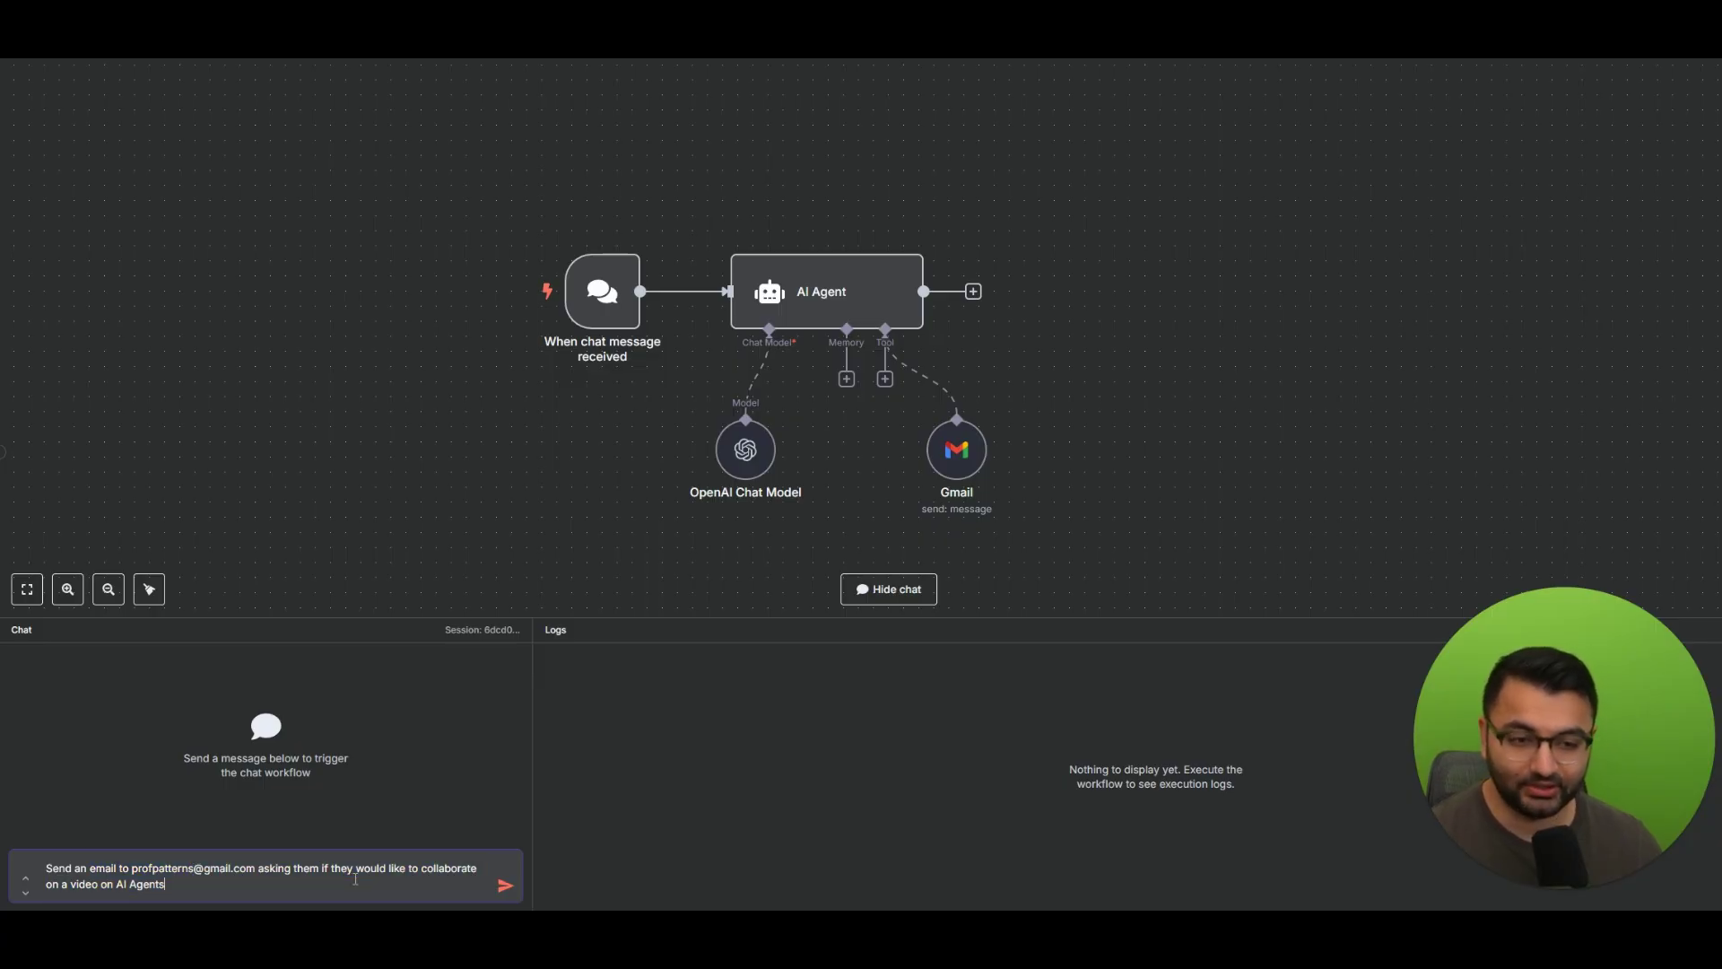
key(alt+Tab)
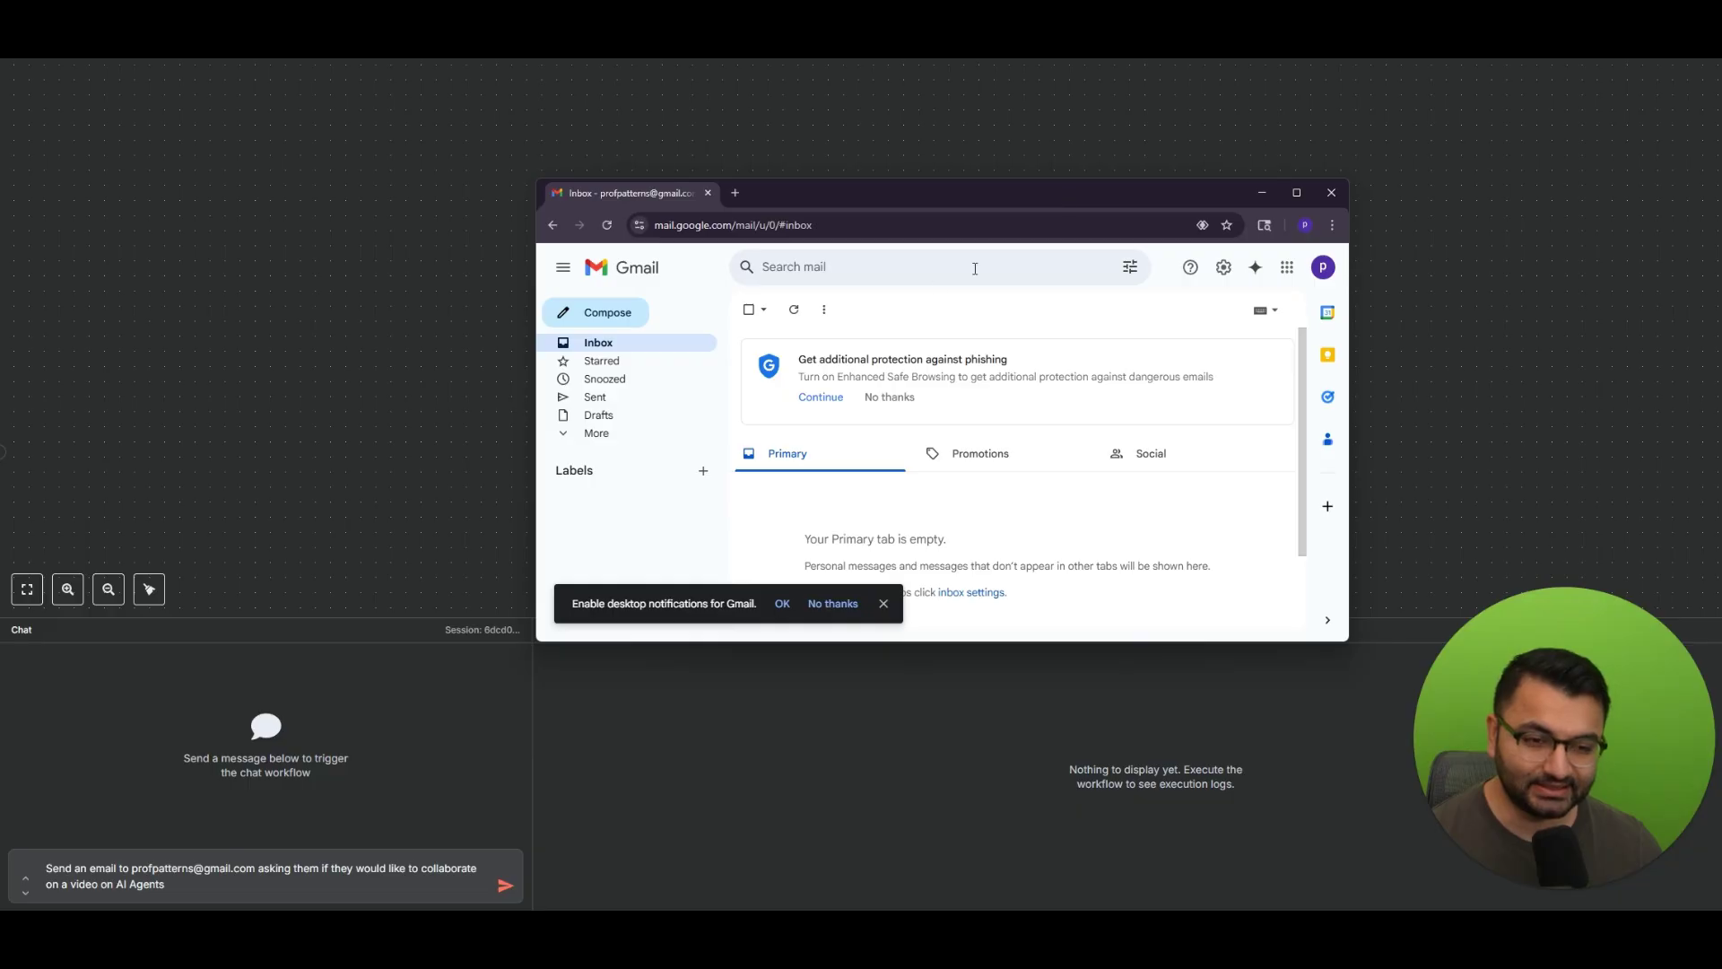
- Send the chat request to the agent and open the resulting 'Collaboration on a Video about AI Agents' email in Gmail
key(alt+Tab)
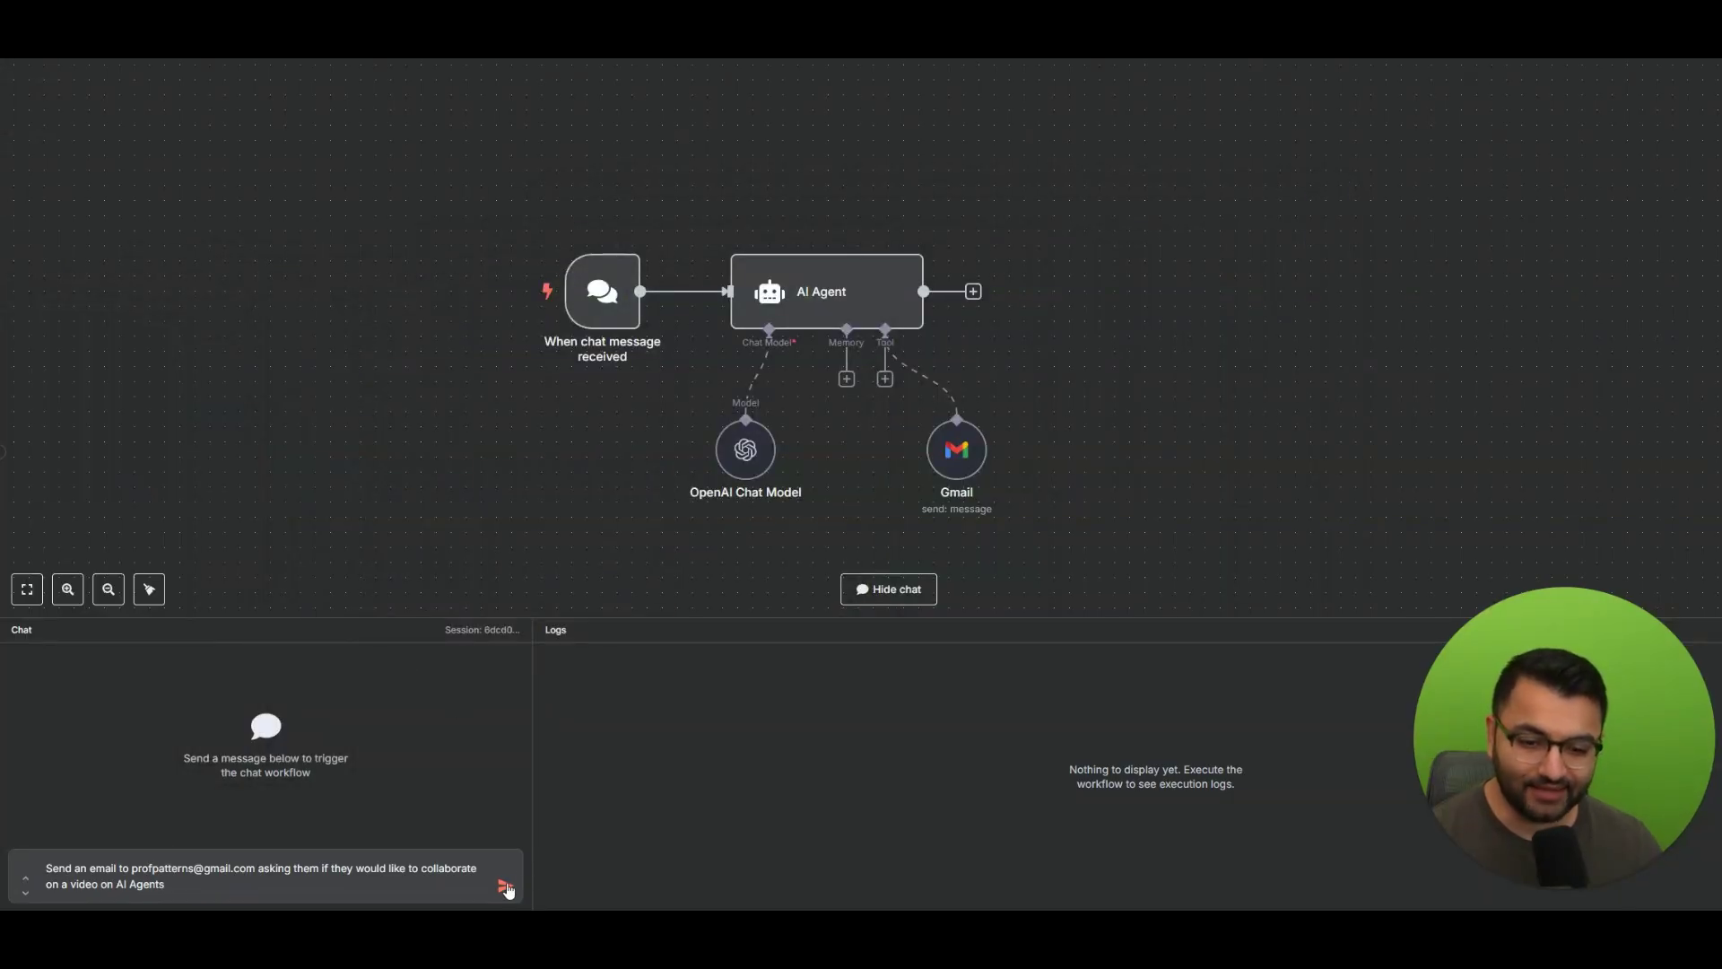
click(505, 886)
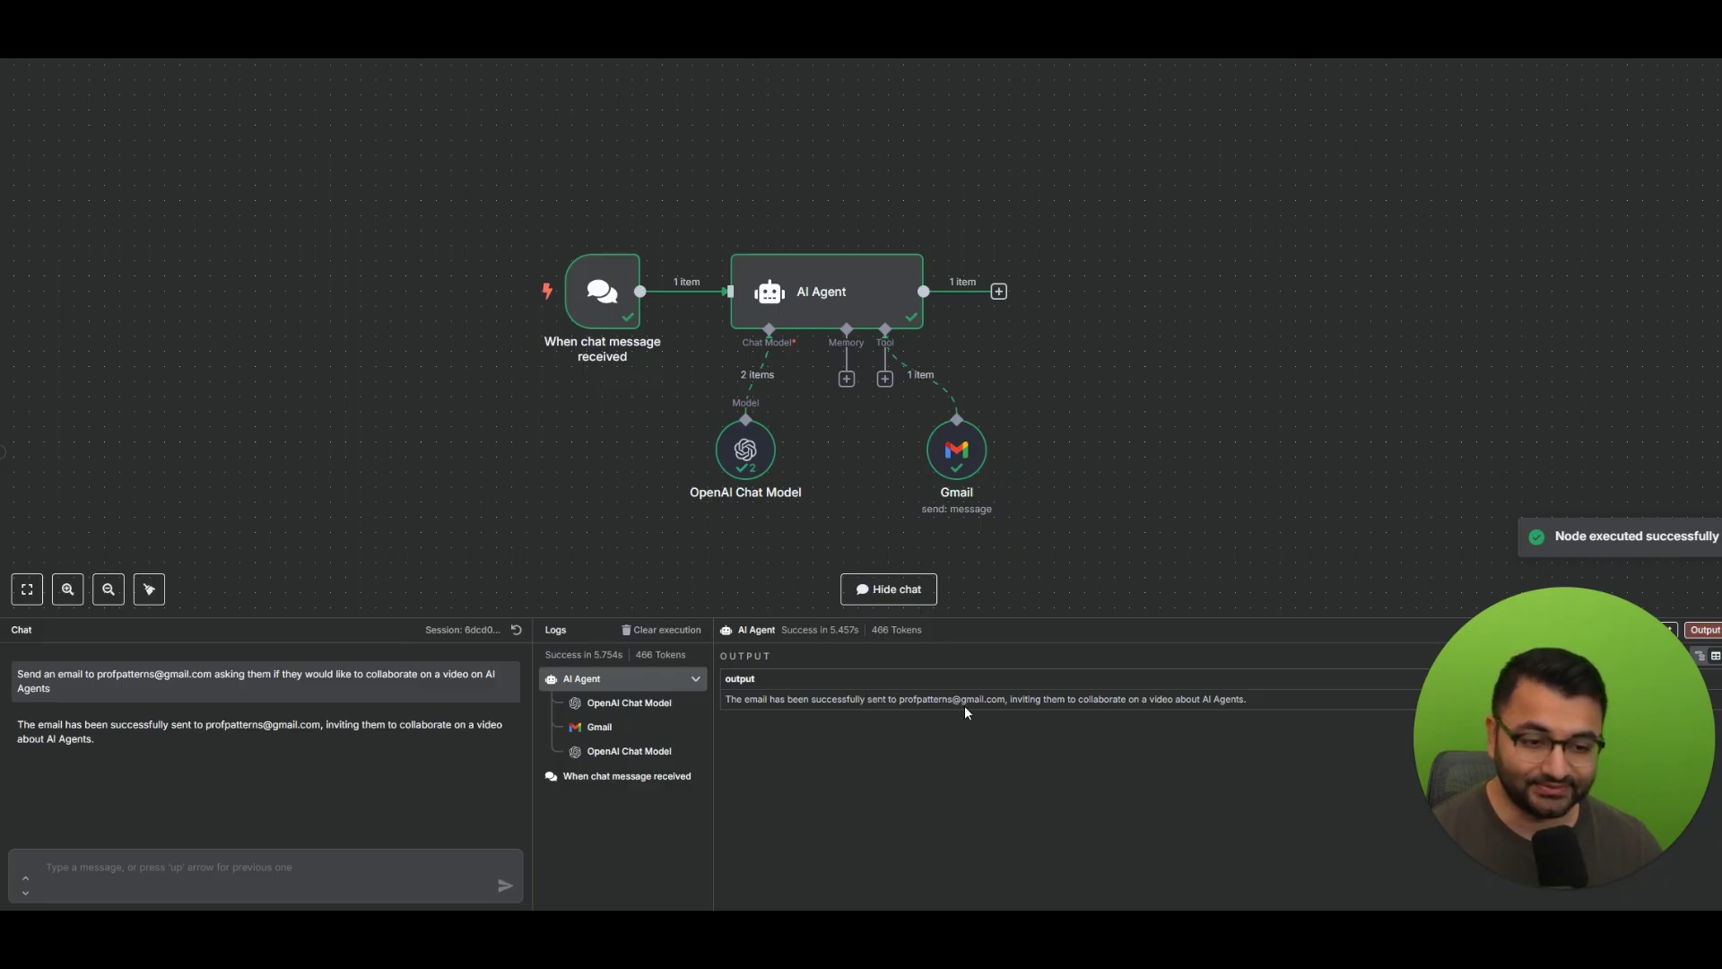
key(alt+Tab)
drag(982, 251, 783, 211)
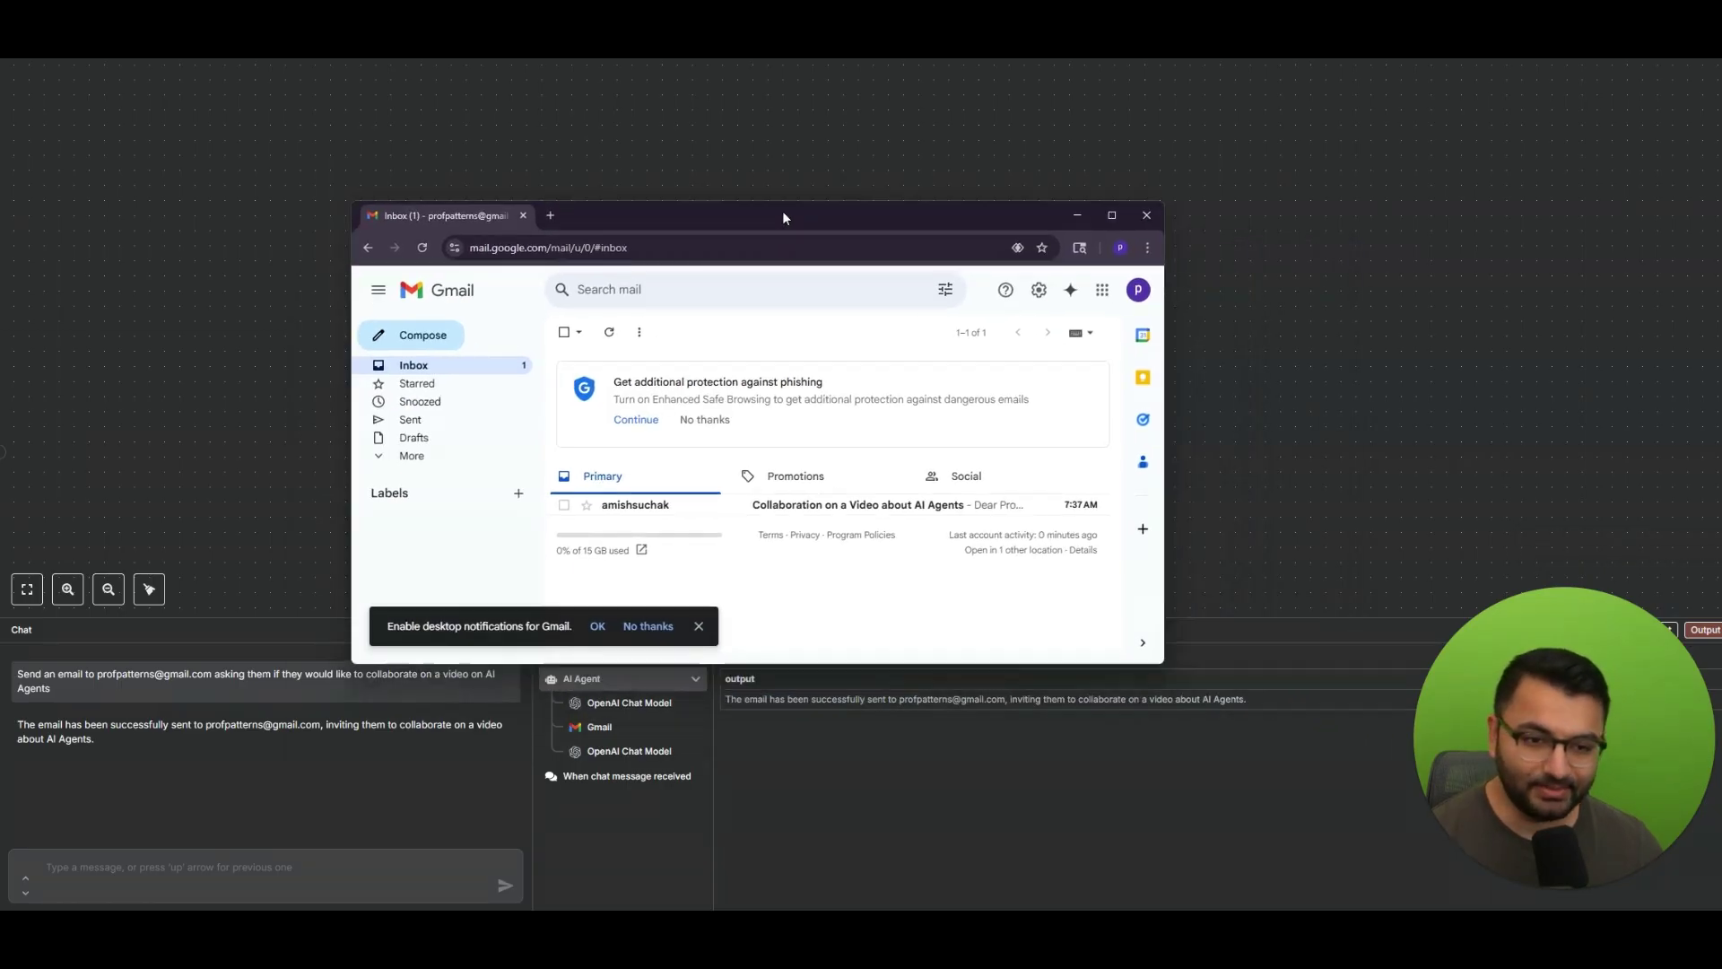
click(861, 505)
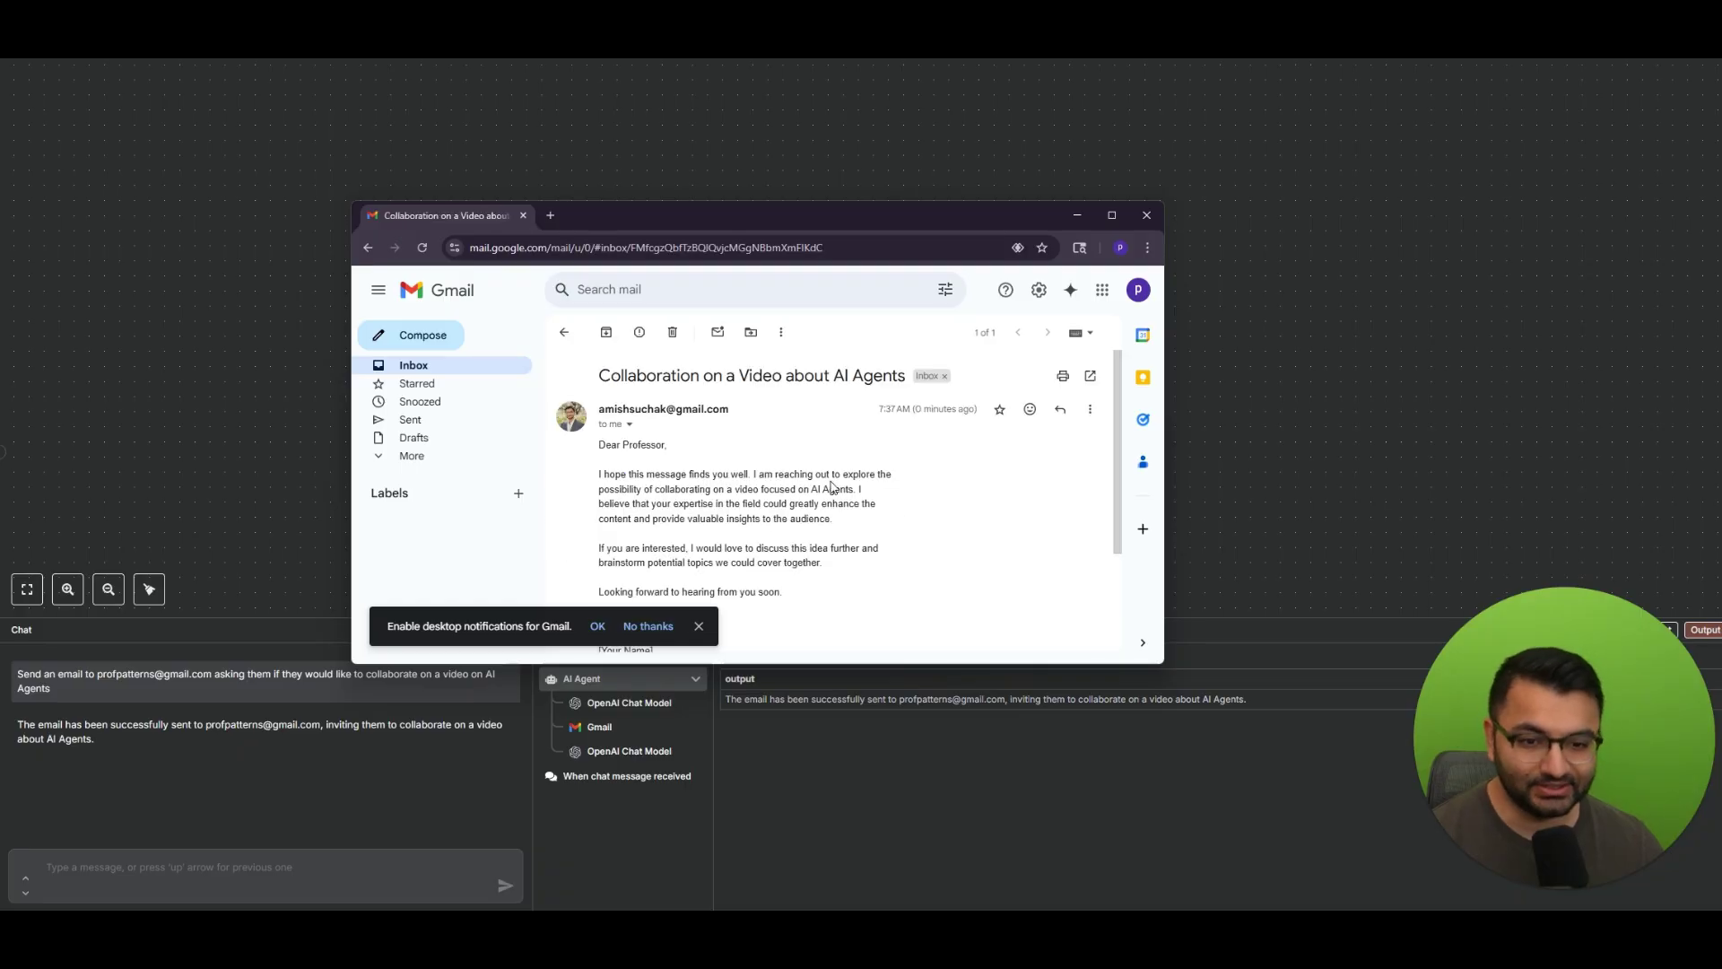
scroll(831, 486, down, 3)
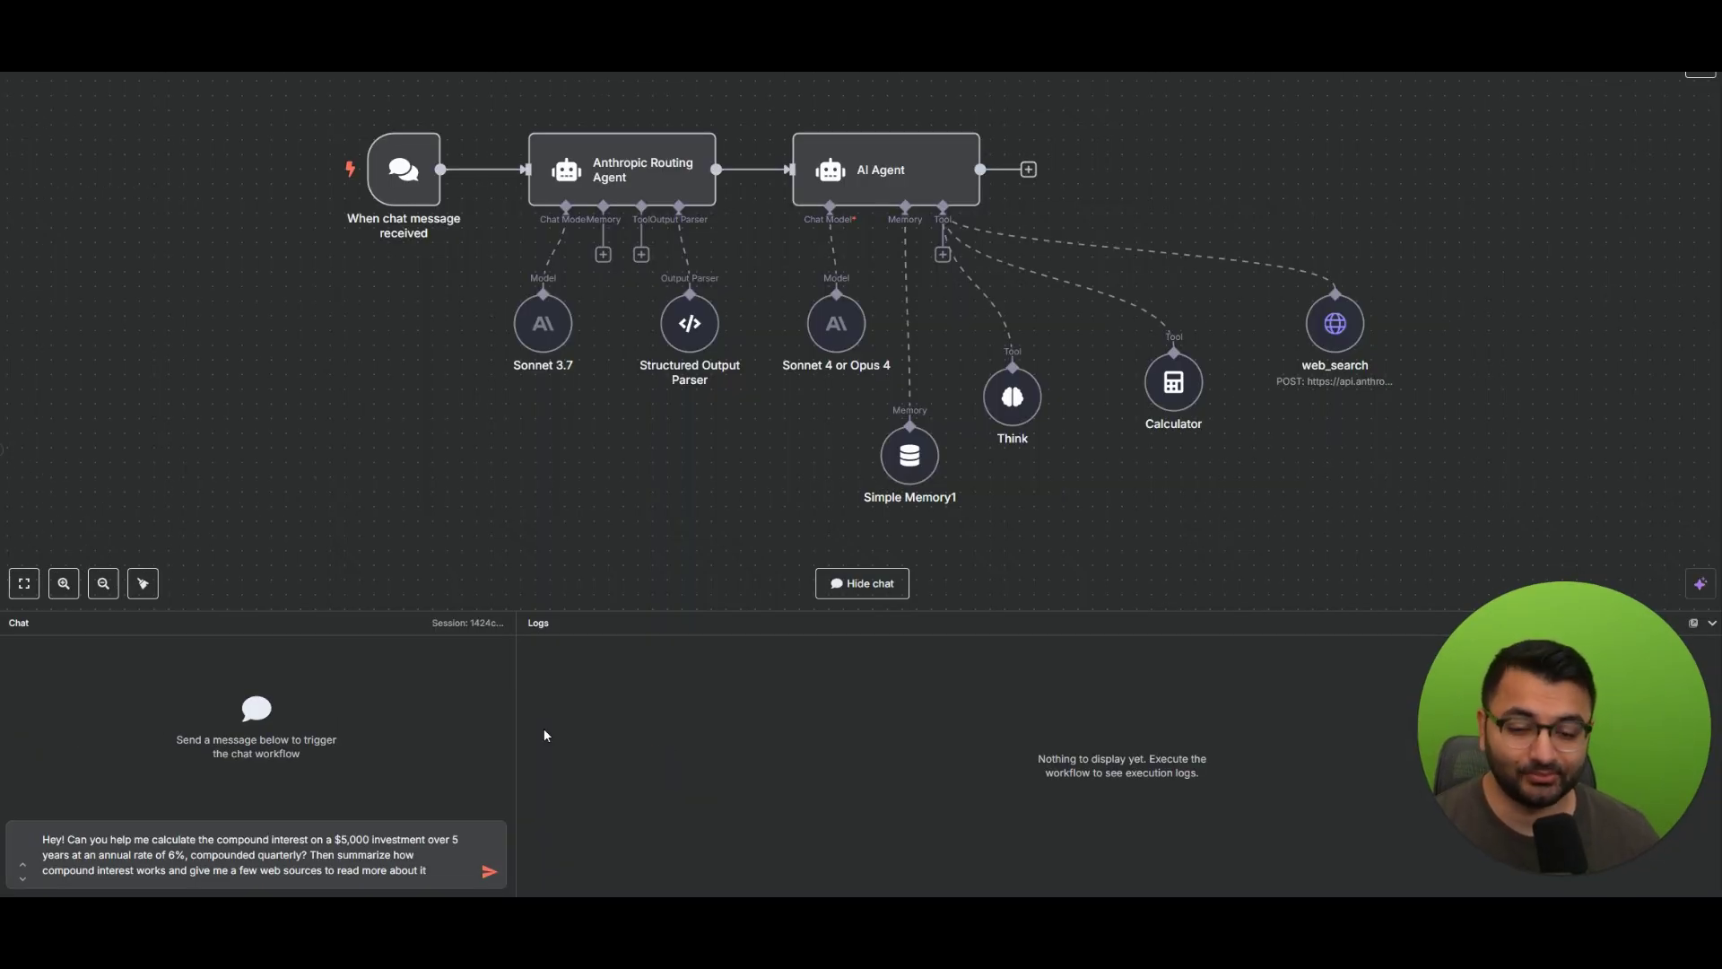
- Send the compound-interest question to the Anthropic routing agent
click(489, 872)
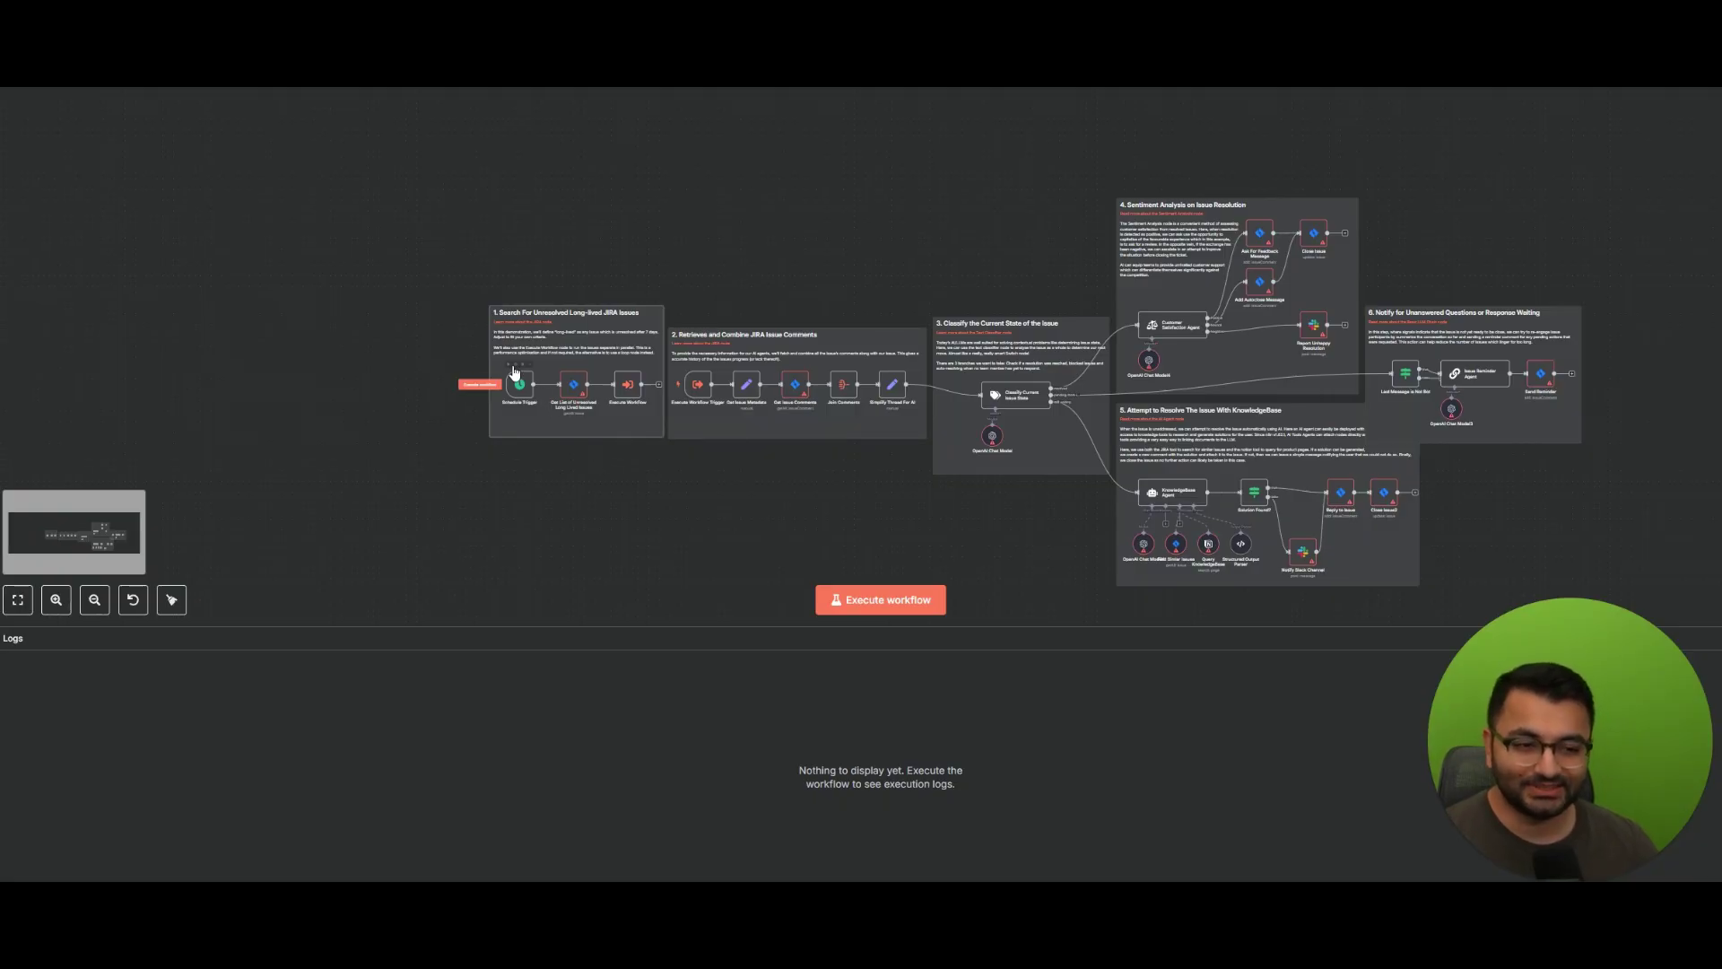
- Zoom in on the Schedule Trigger and the first two sections of the Jira workflow
scroll(537, 388, up, 2)
scroll(537, 387, up, 5)
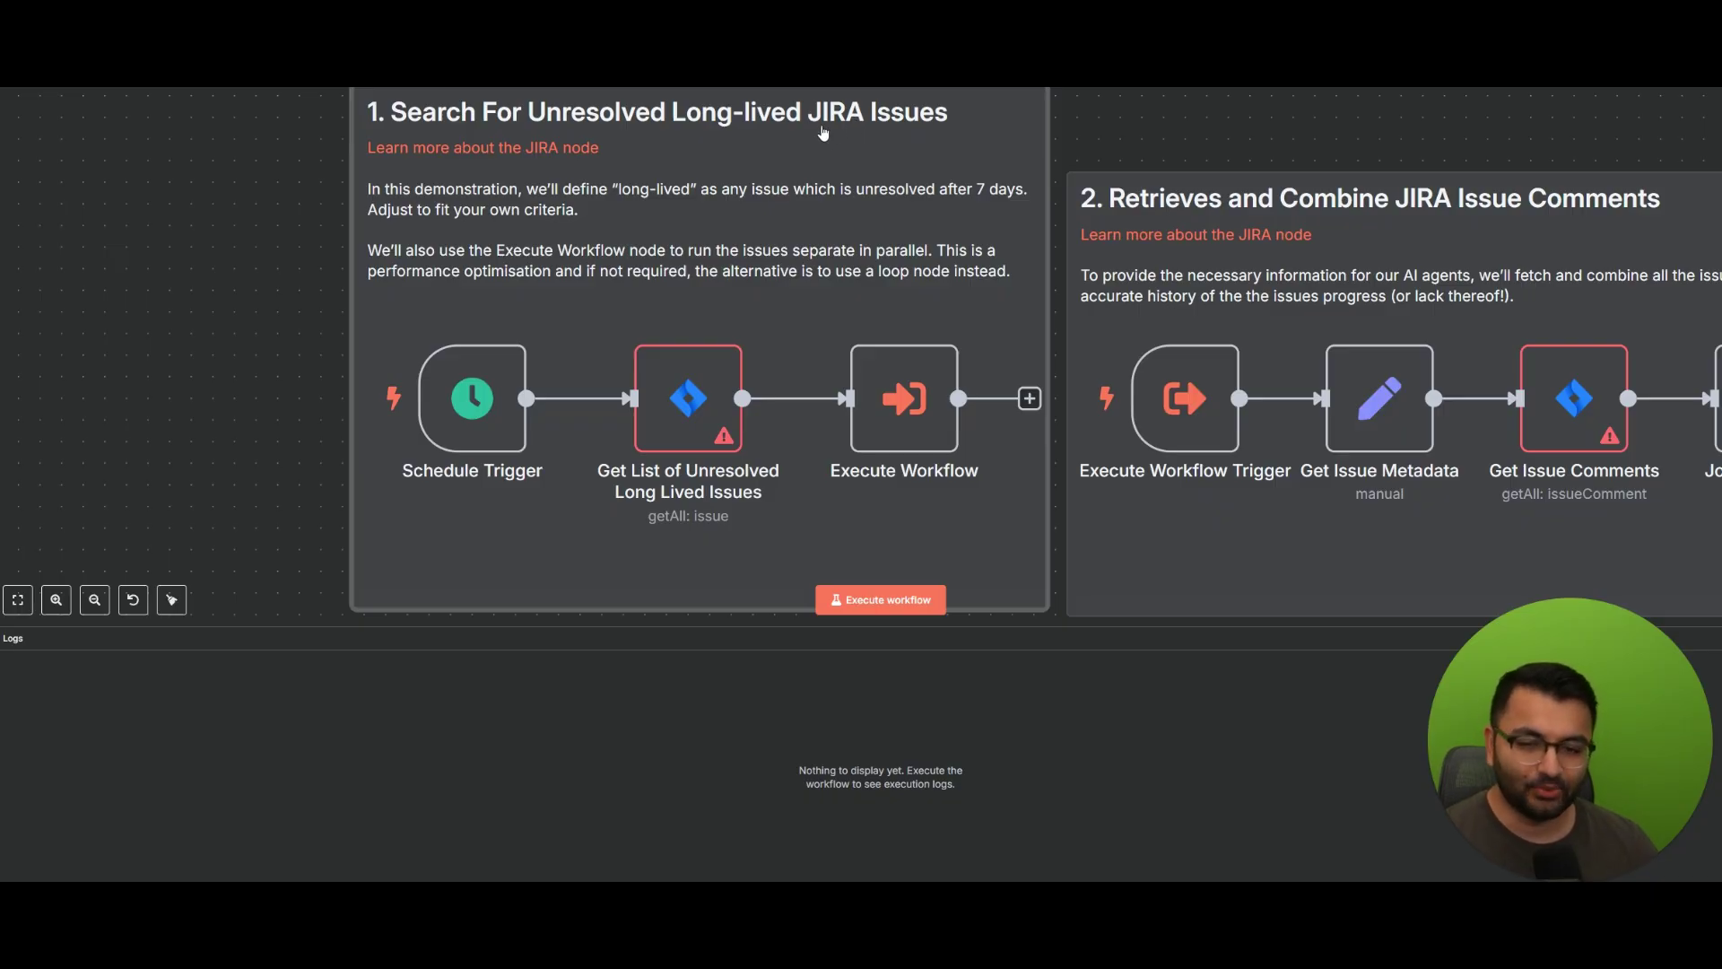
mouse_move(456, 381)
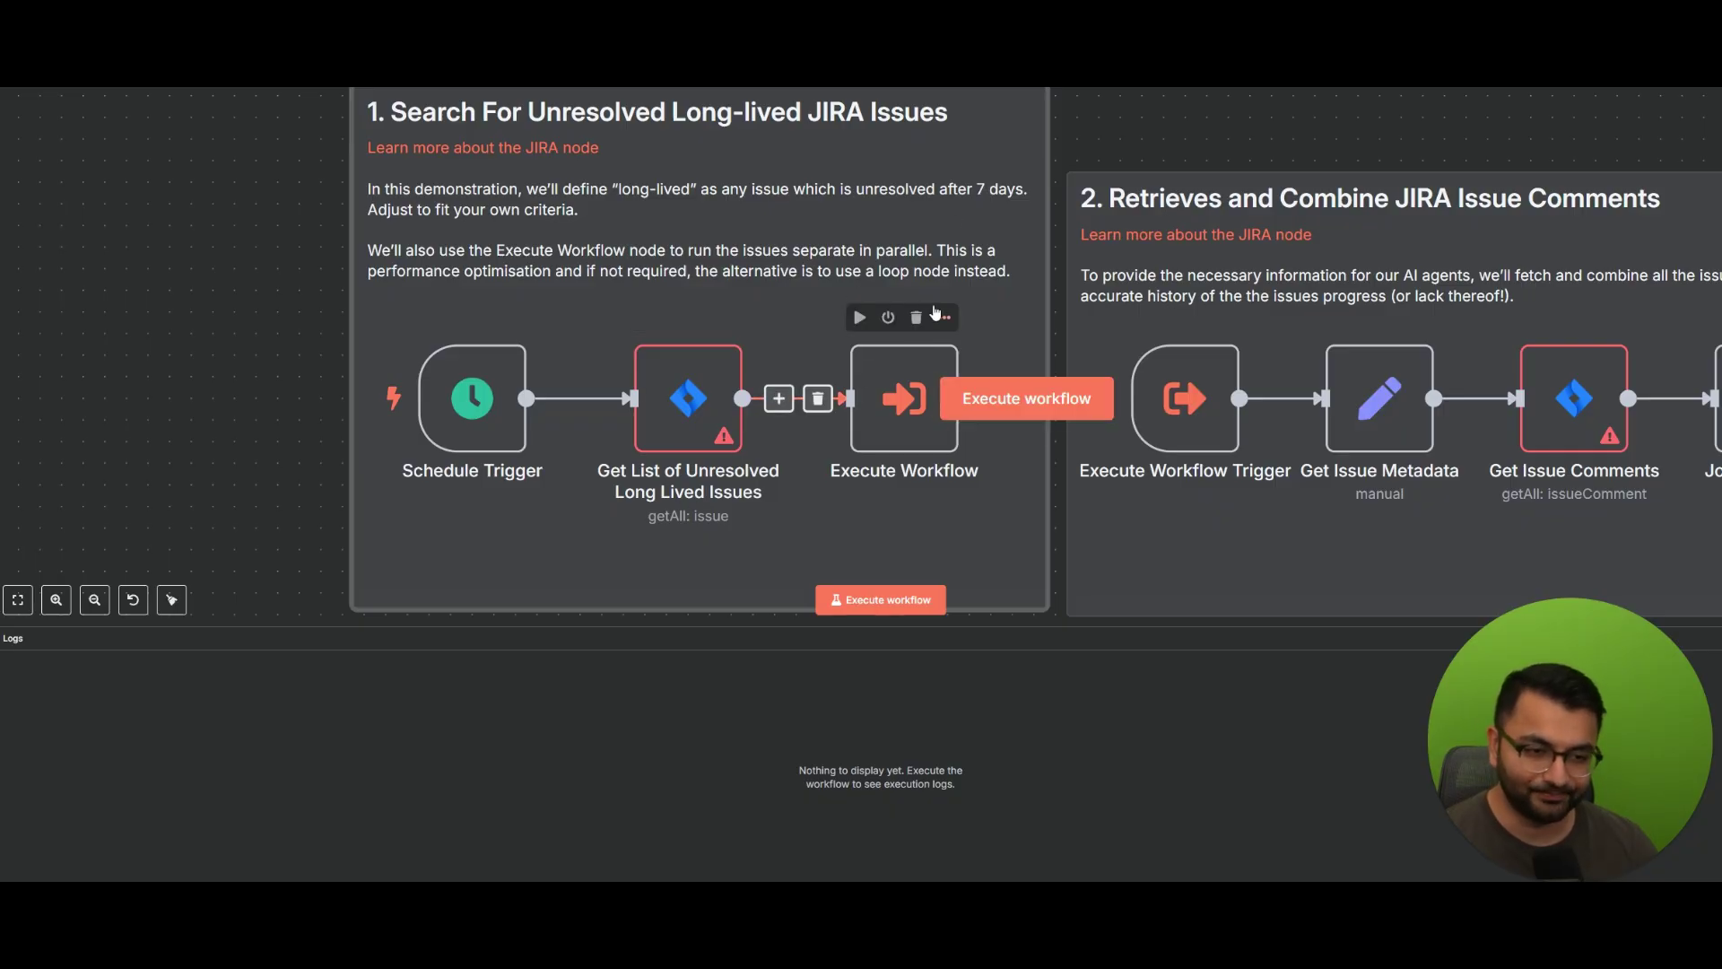
- Move the view to section 3 and zoom in on the Classify Current Issue State node
scroll(863, 295, down, 3)
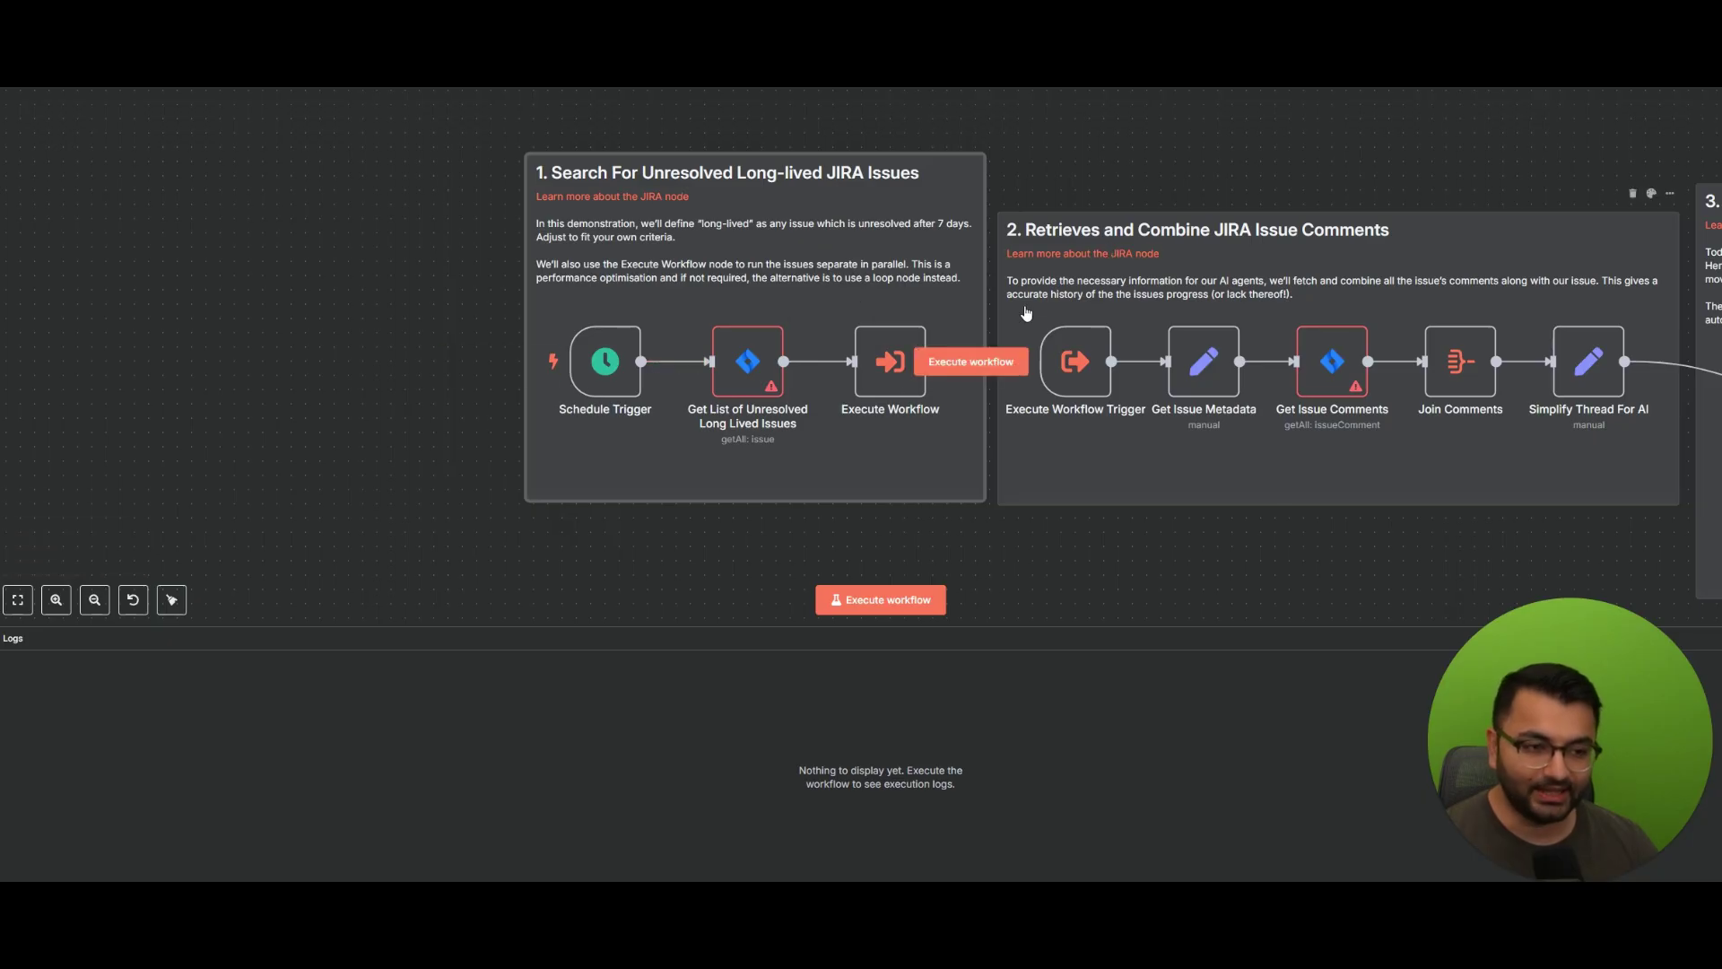
scroll(1028, 307, down, 1)
drag(73, 536, 133, 534)
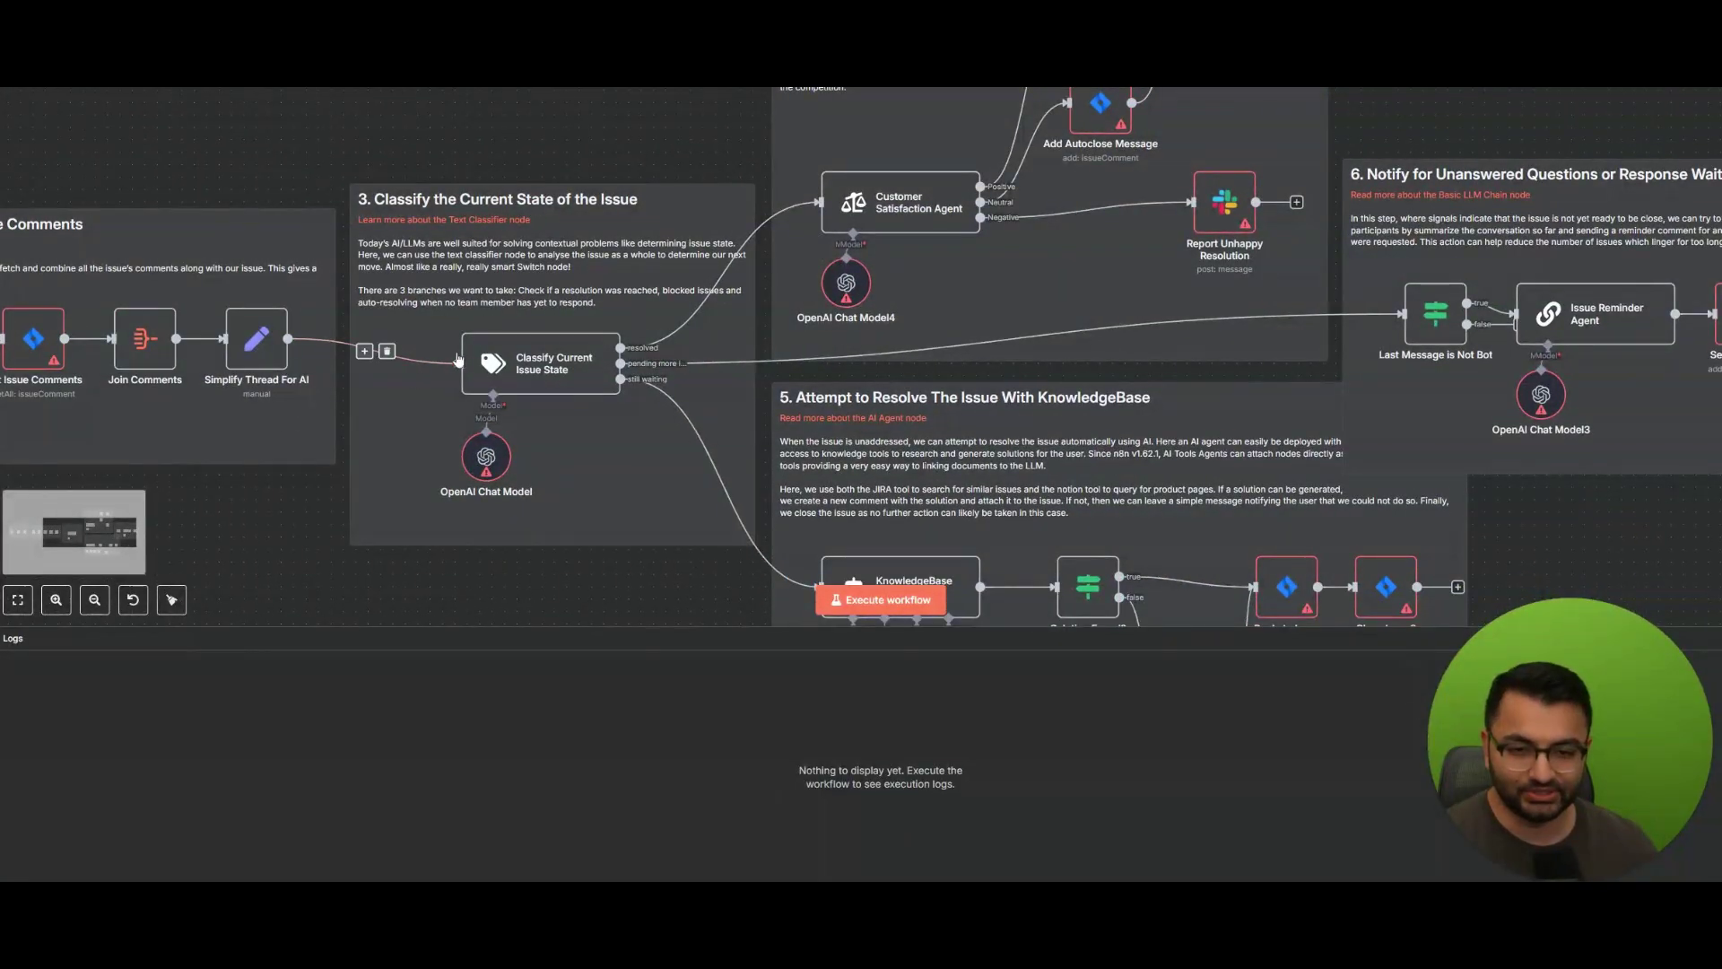
scroll(463, 359, up, 3)
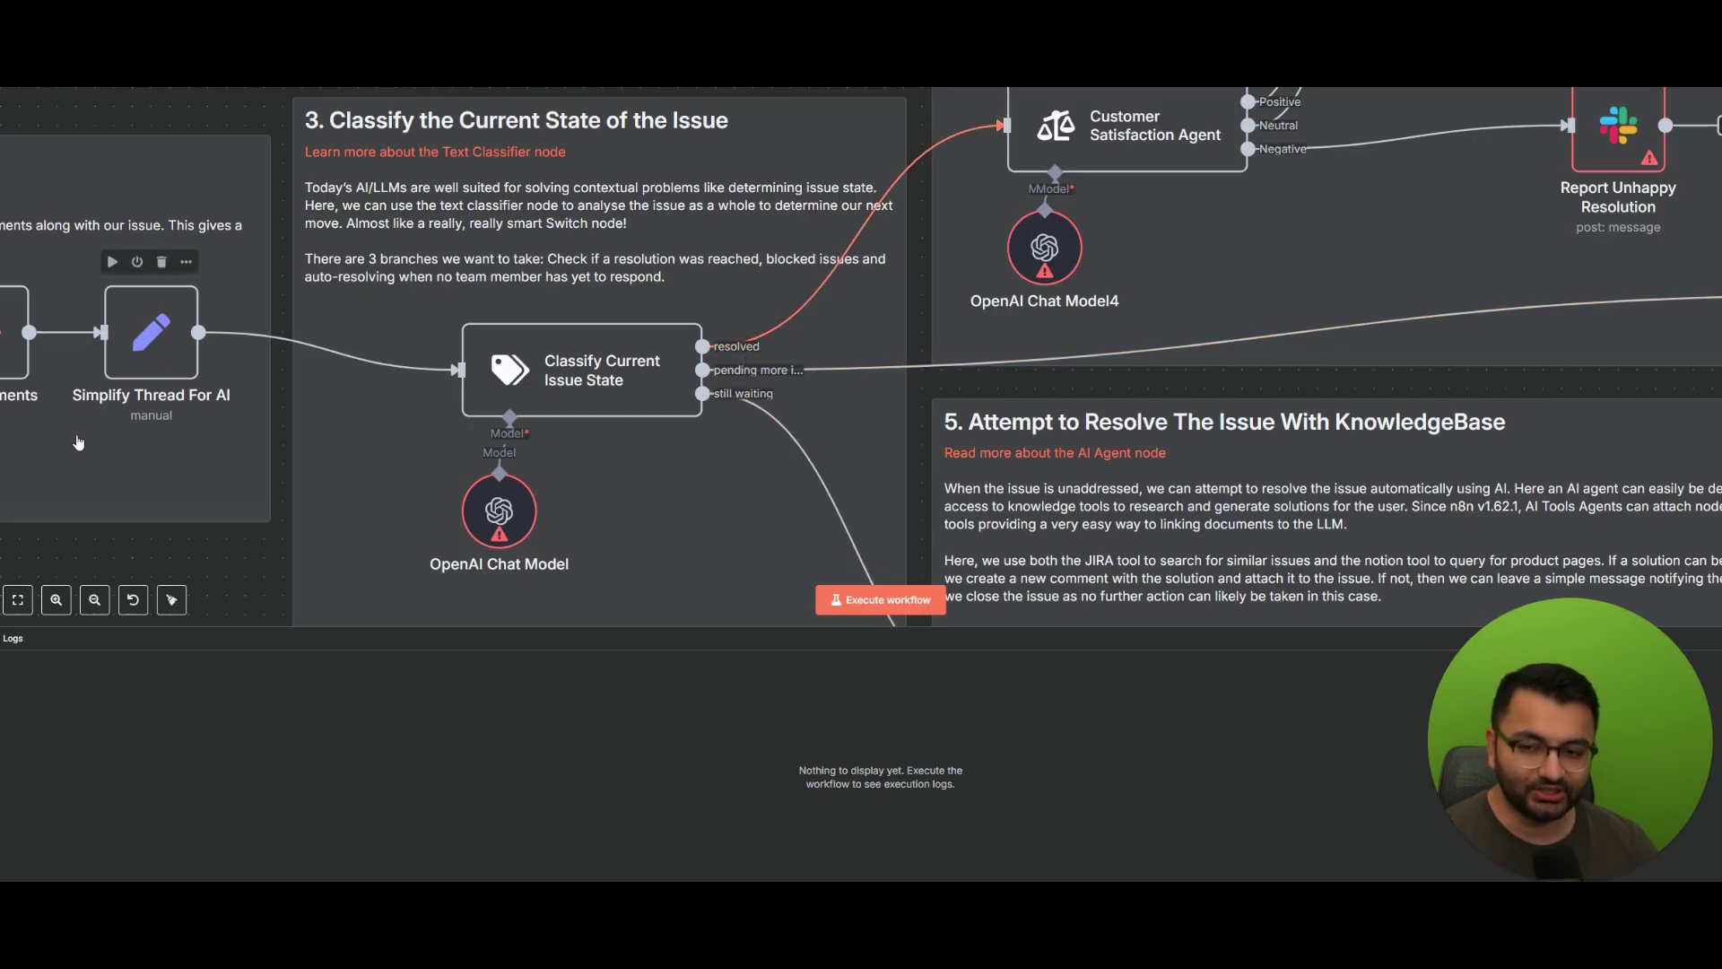
- Move the view to section 4, Sentiment Analysis on Issue Resolution, and zoom in on its branches
scroll(989, 237, down, 3)
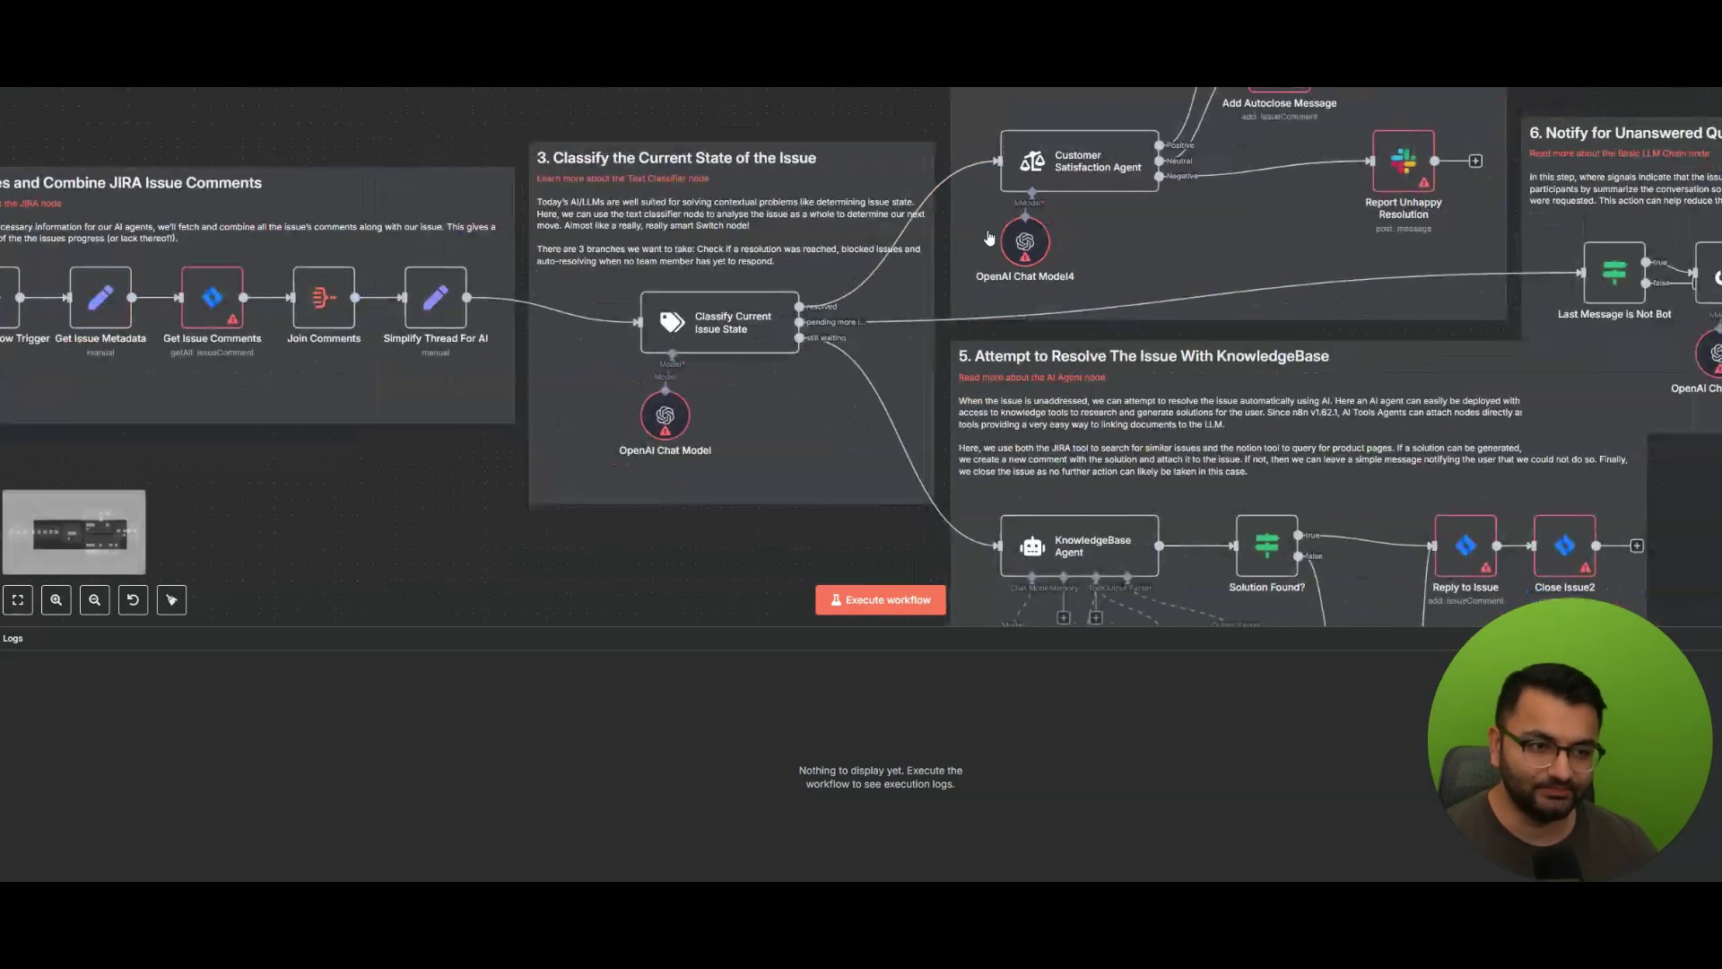
scroll(989, 238, down, 2)
drag(101, 508, 107, 523)
scroll(631, 226, up, 2)
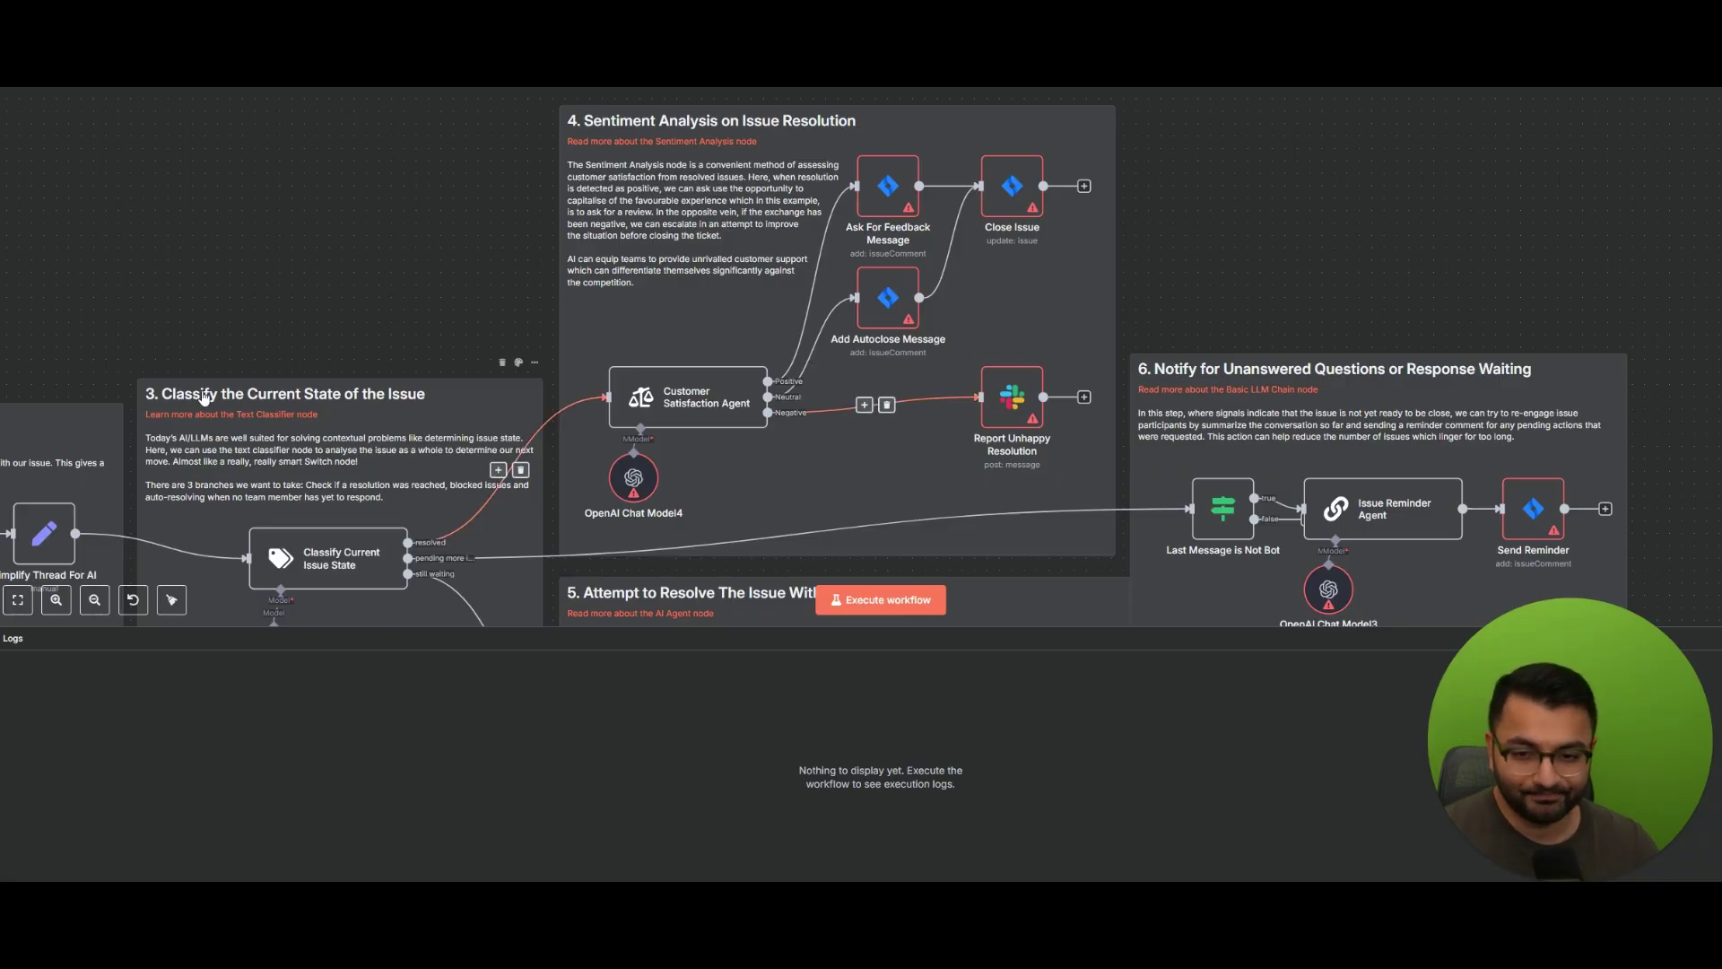
- Scroll the canvas to bring section 5, the KnowledgeBase resolution stage, into view
scroll(292, 379, down, 4)
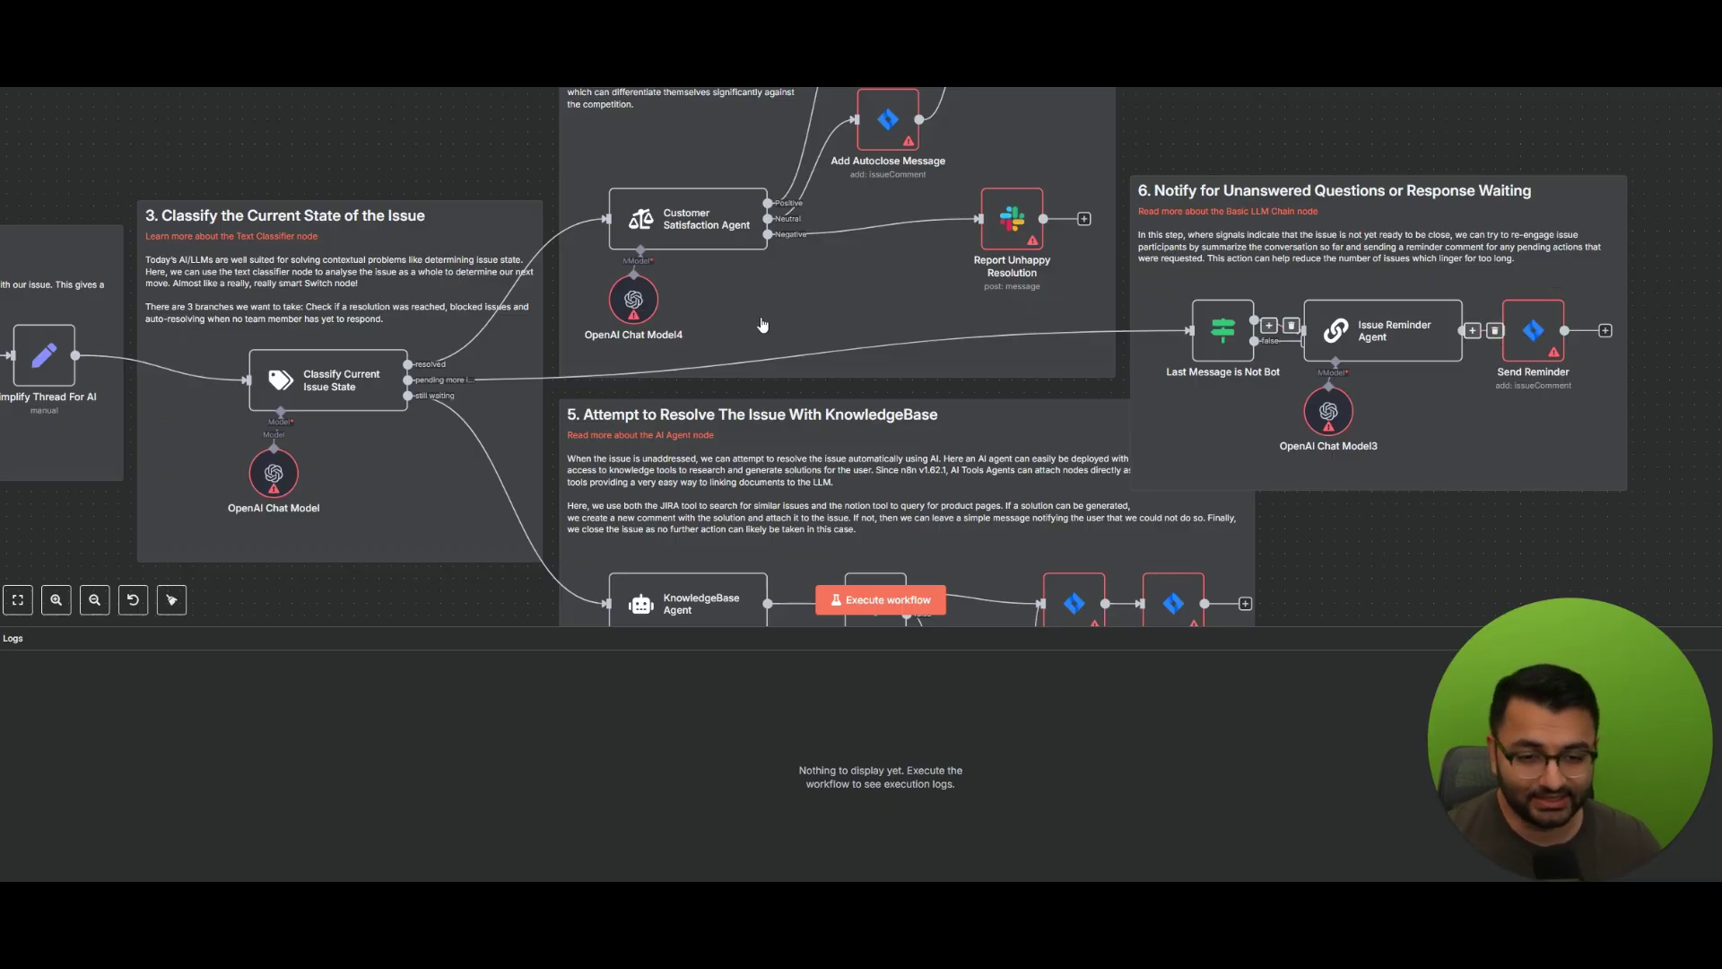
- Zoom in on the KnowledgeBase Agent and shift OpenAI Chat Model1 slightly left
scroll(719, 328, down, 2)
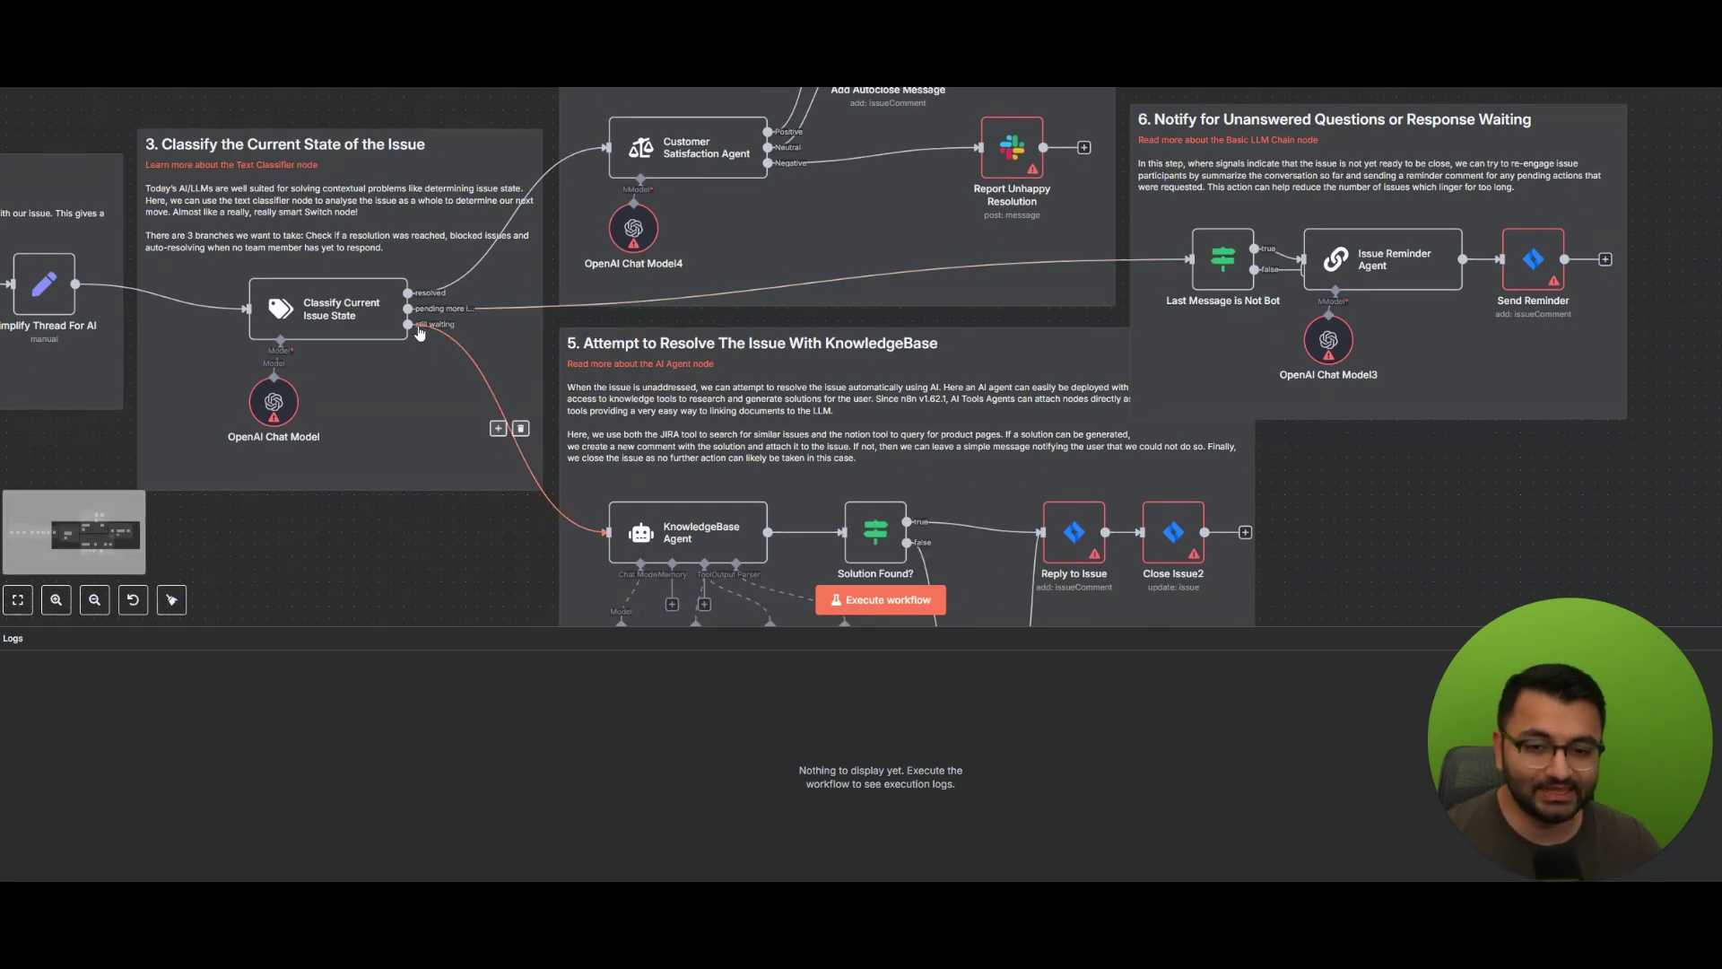
scroll(687, 323, down, 4)
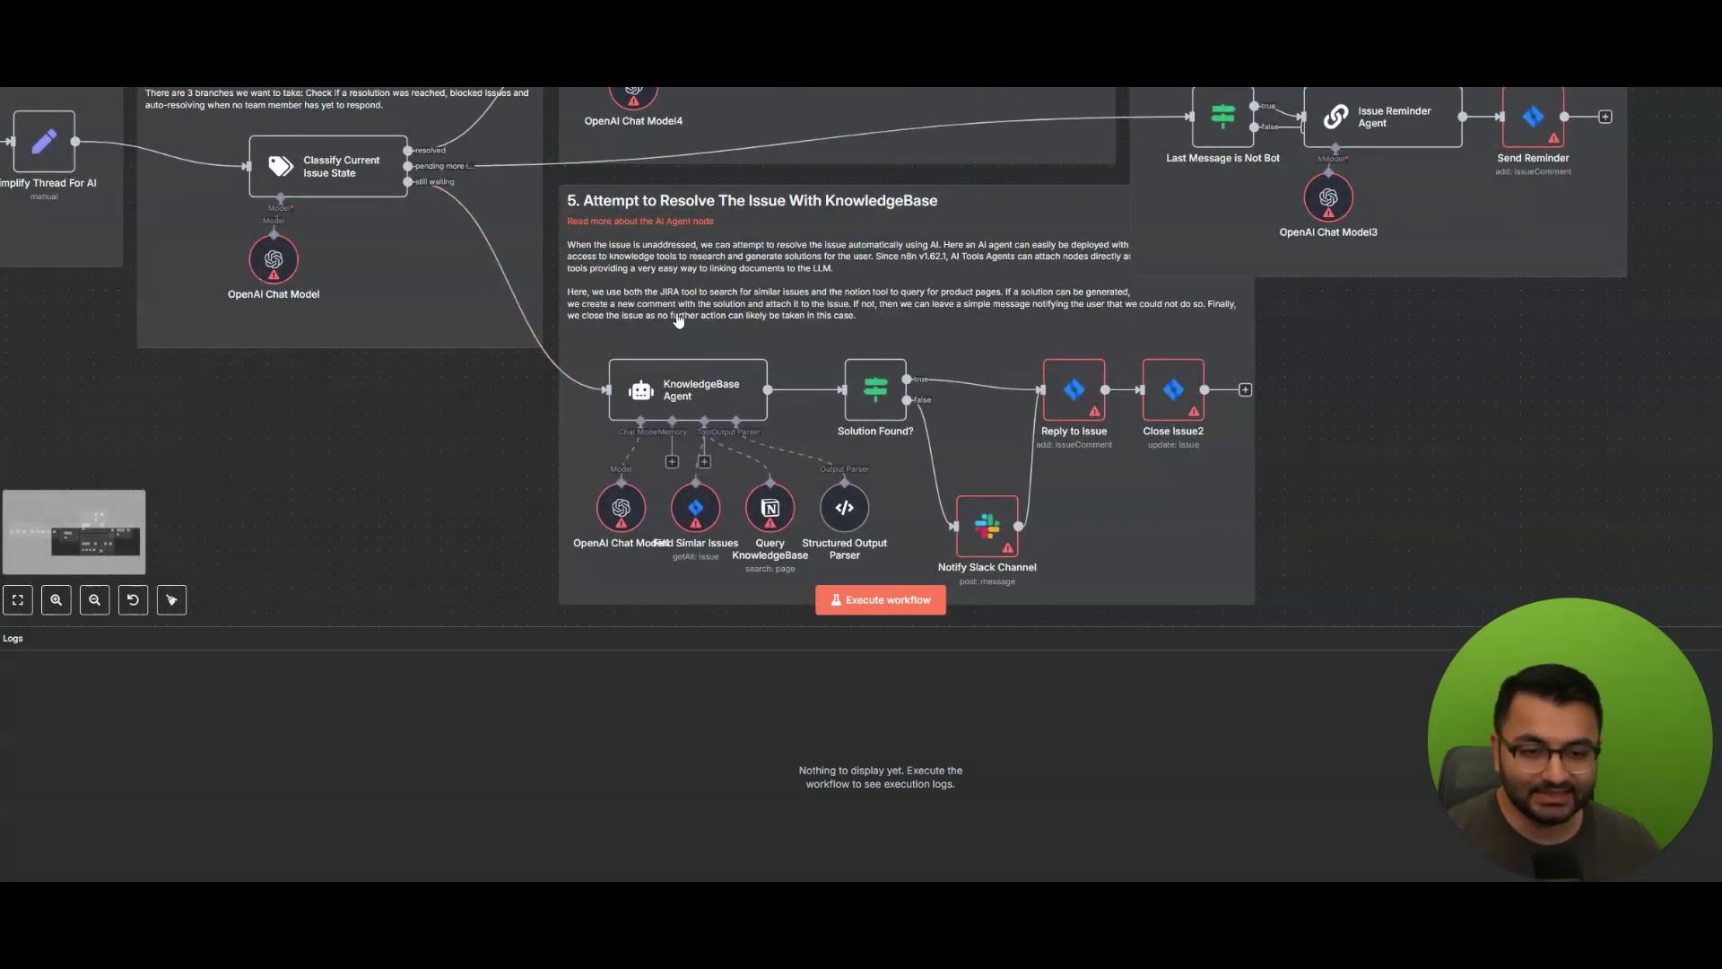
scroll(676, 322, up, 1)
scroll(676, 321, up, 1)
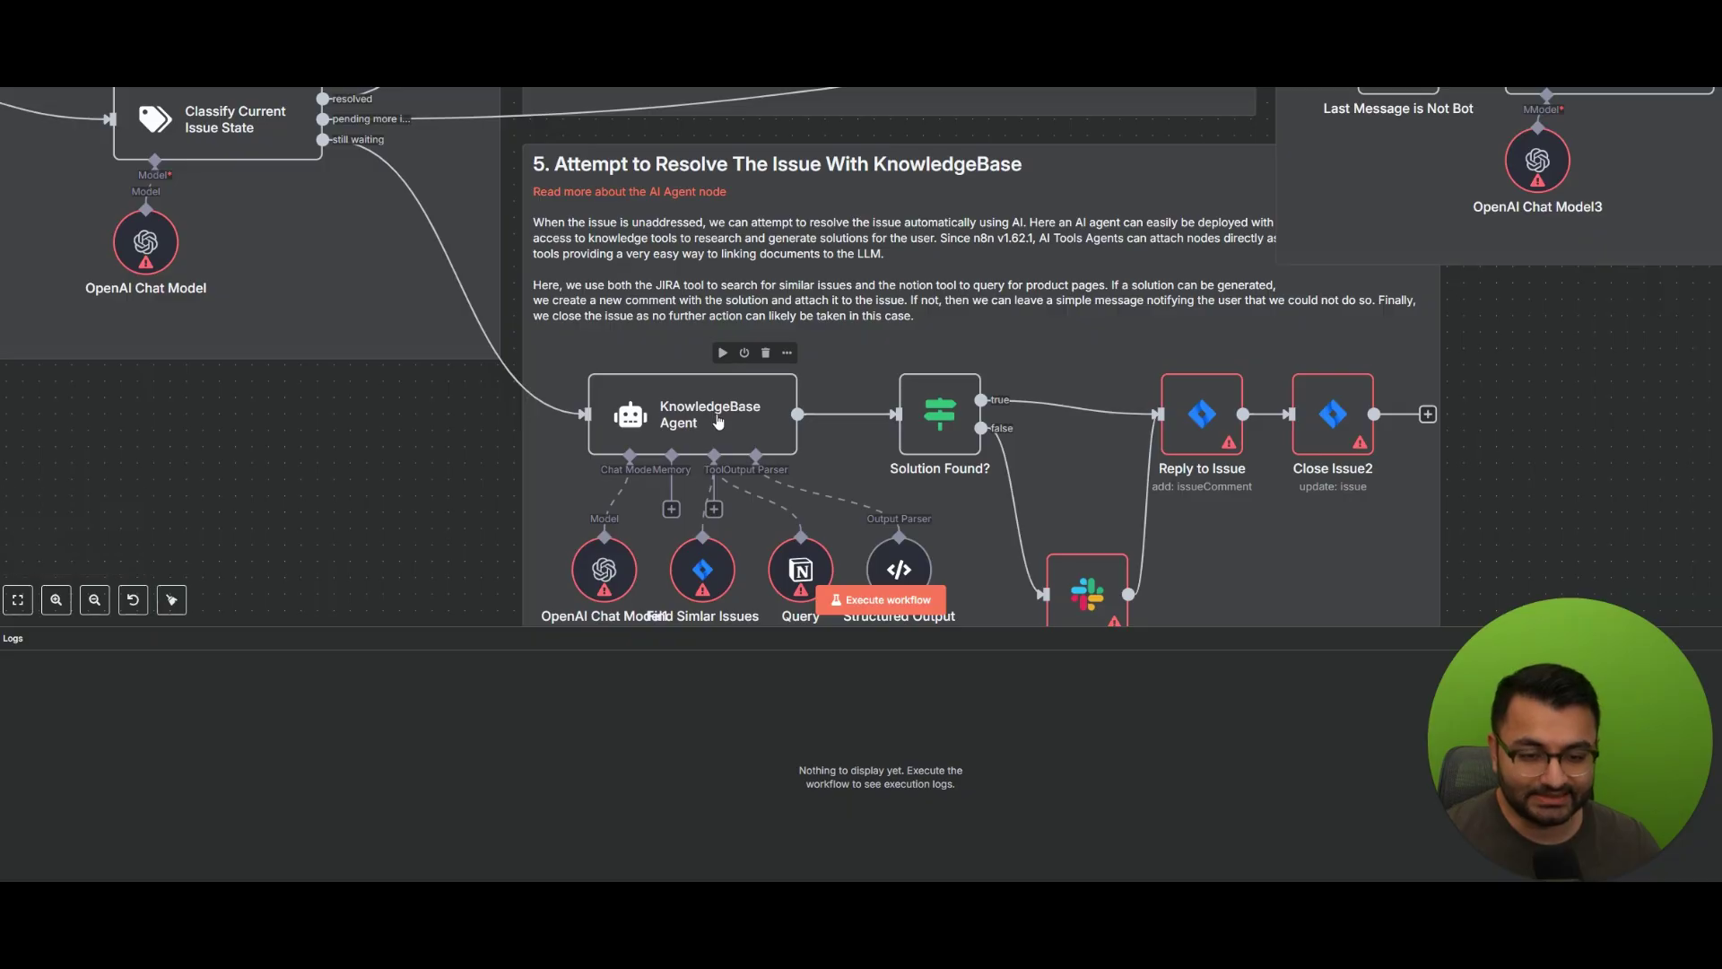
scroll(705, 408, down, 2)
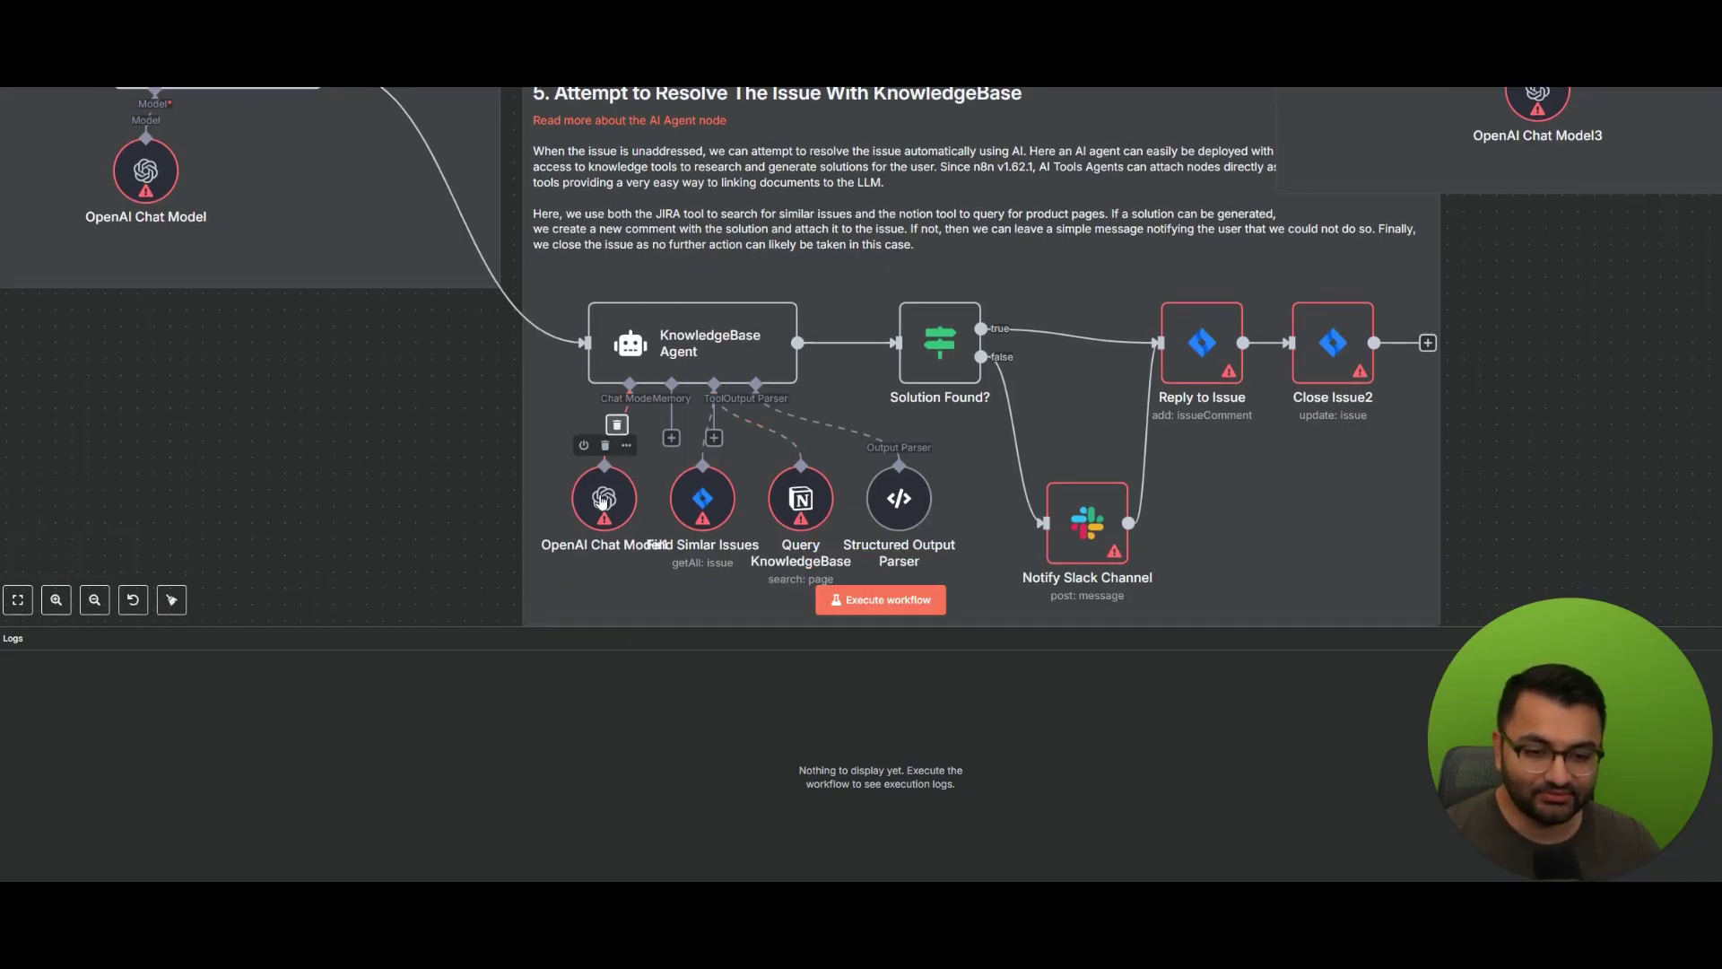
drag(604, 497, 573, 496)
- Nudge the Find Similar Issues Jira tool node down and left, away from OpenAI Chat Model1
drag(684, 502, 669, 511)
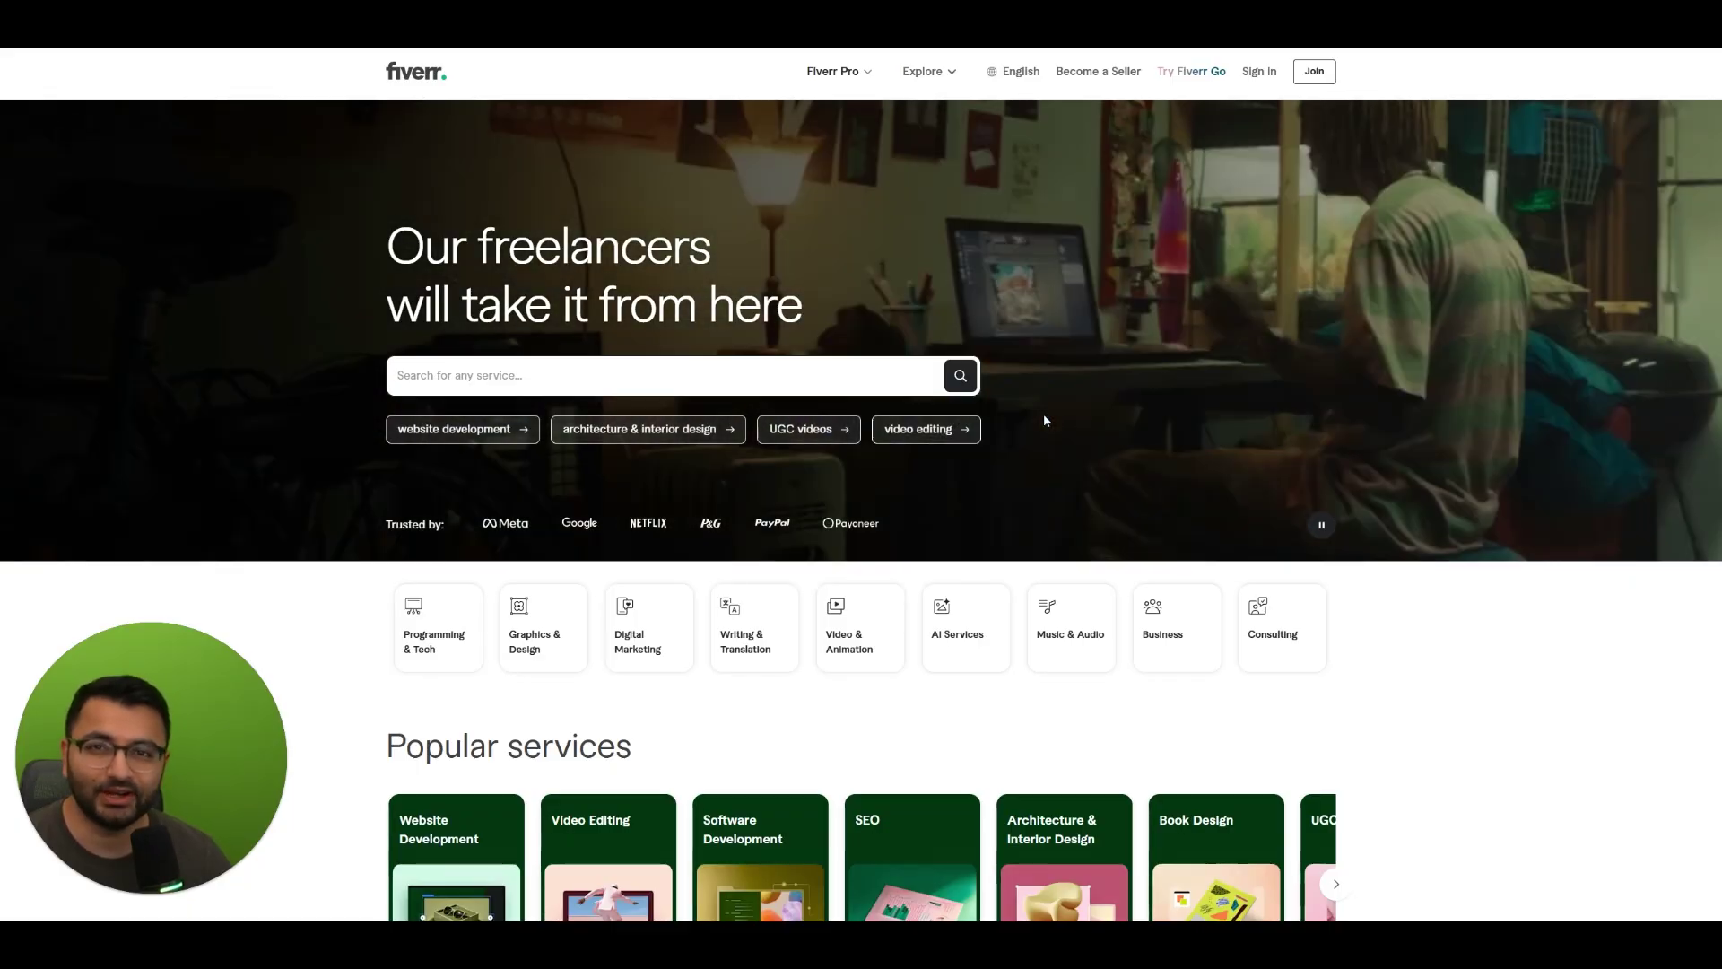
- Search Fiverr for 'AI Agents' and browse the 8,200+ gig results
text(AI Agents)
key(Return)
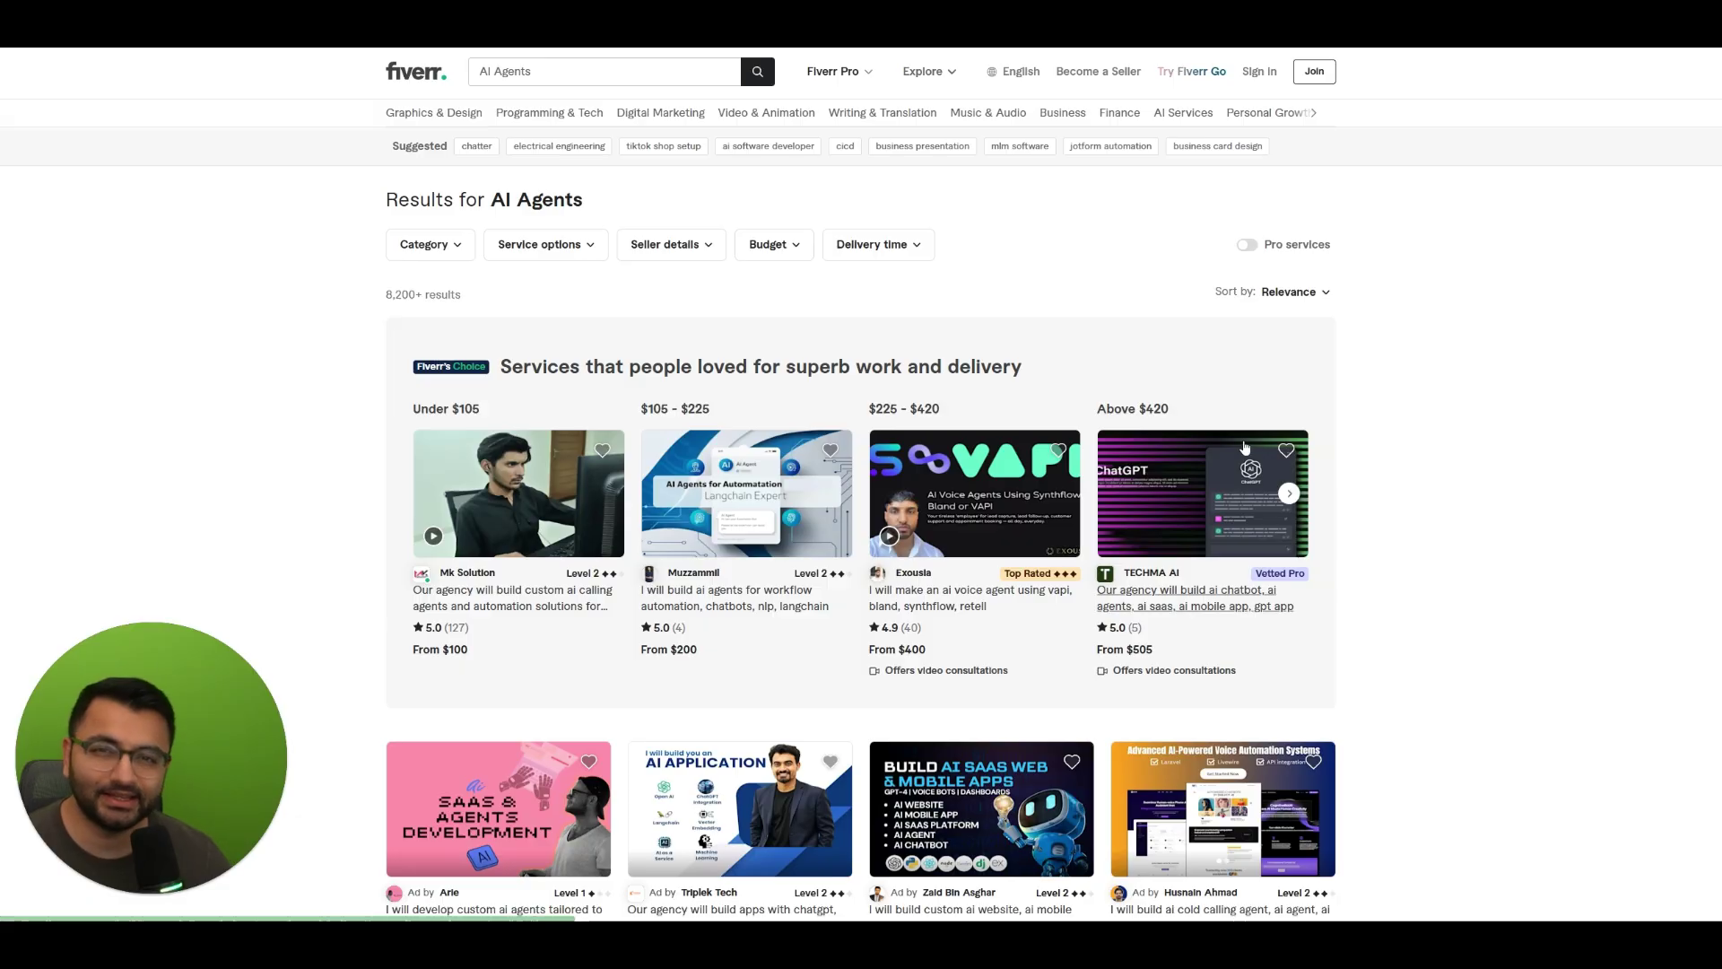
scroll(1244, 446, down, 3)
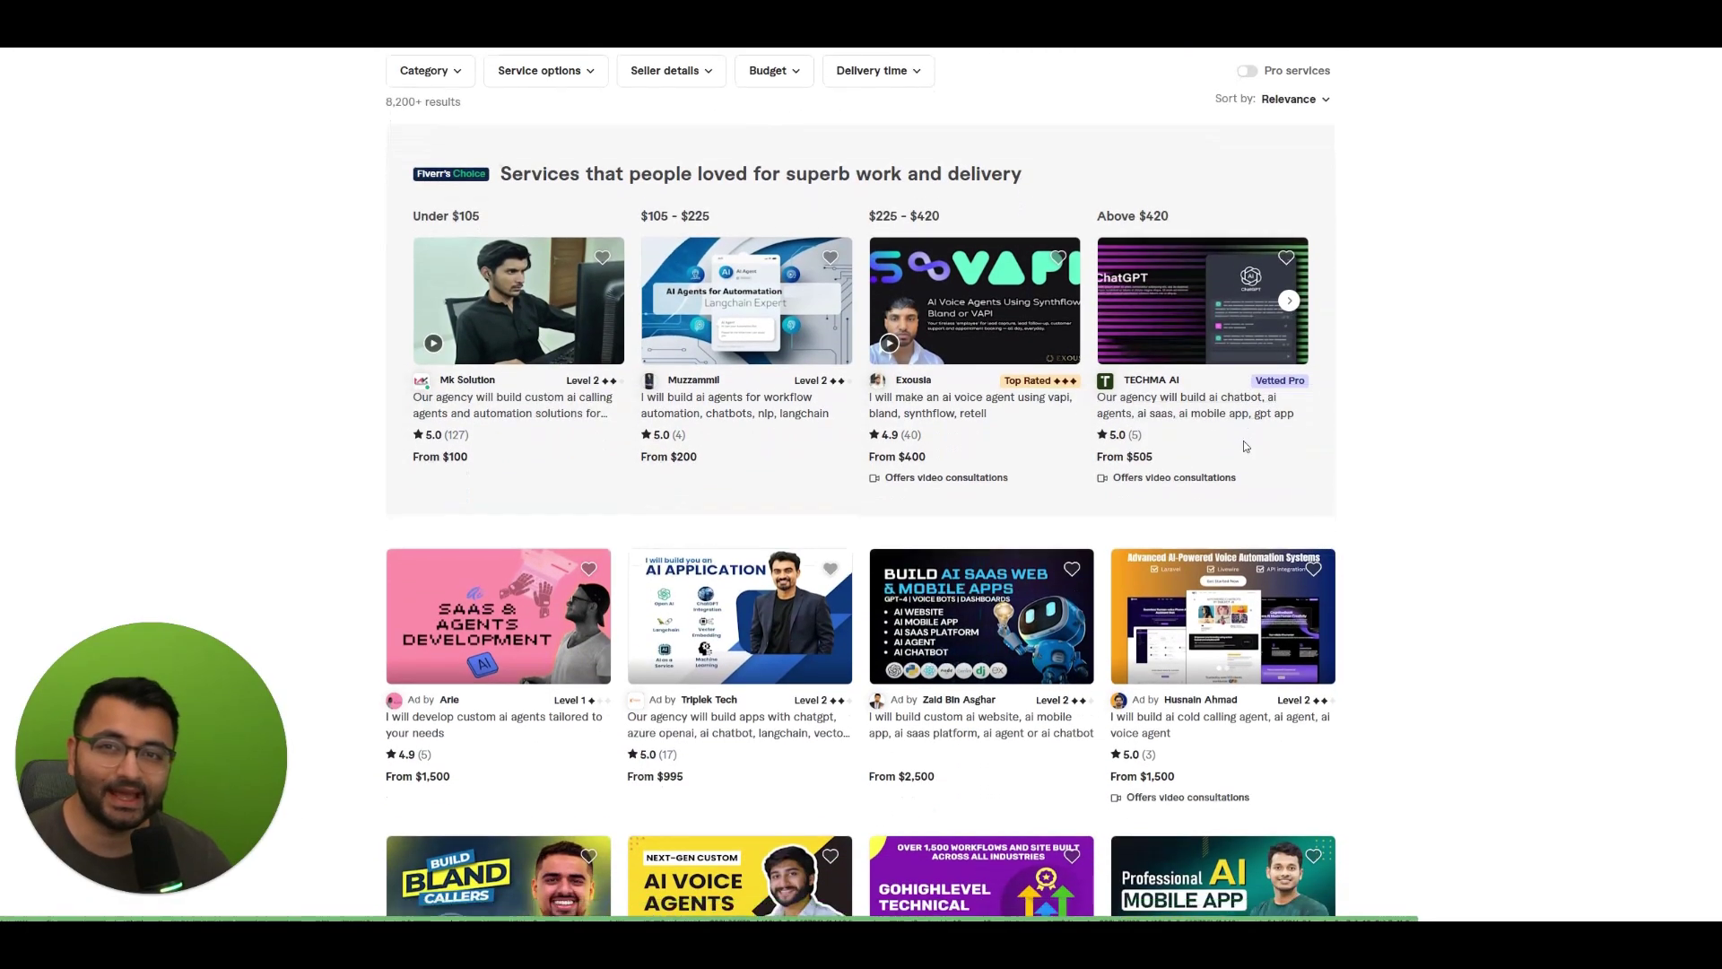
scroll(1245, 446, down, 2)
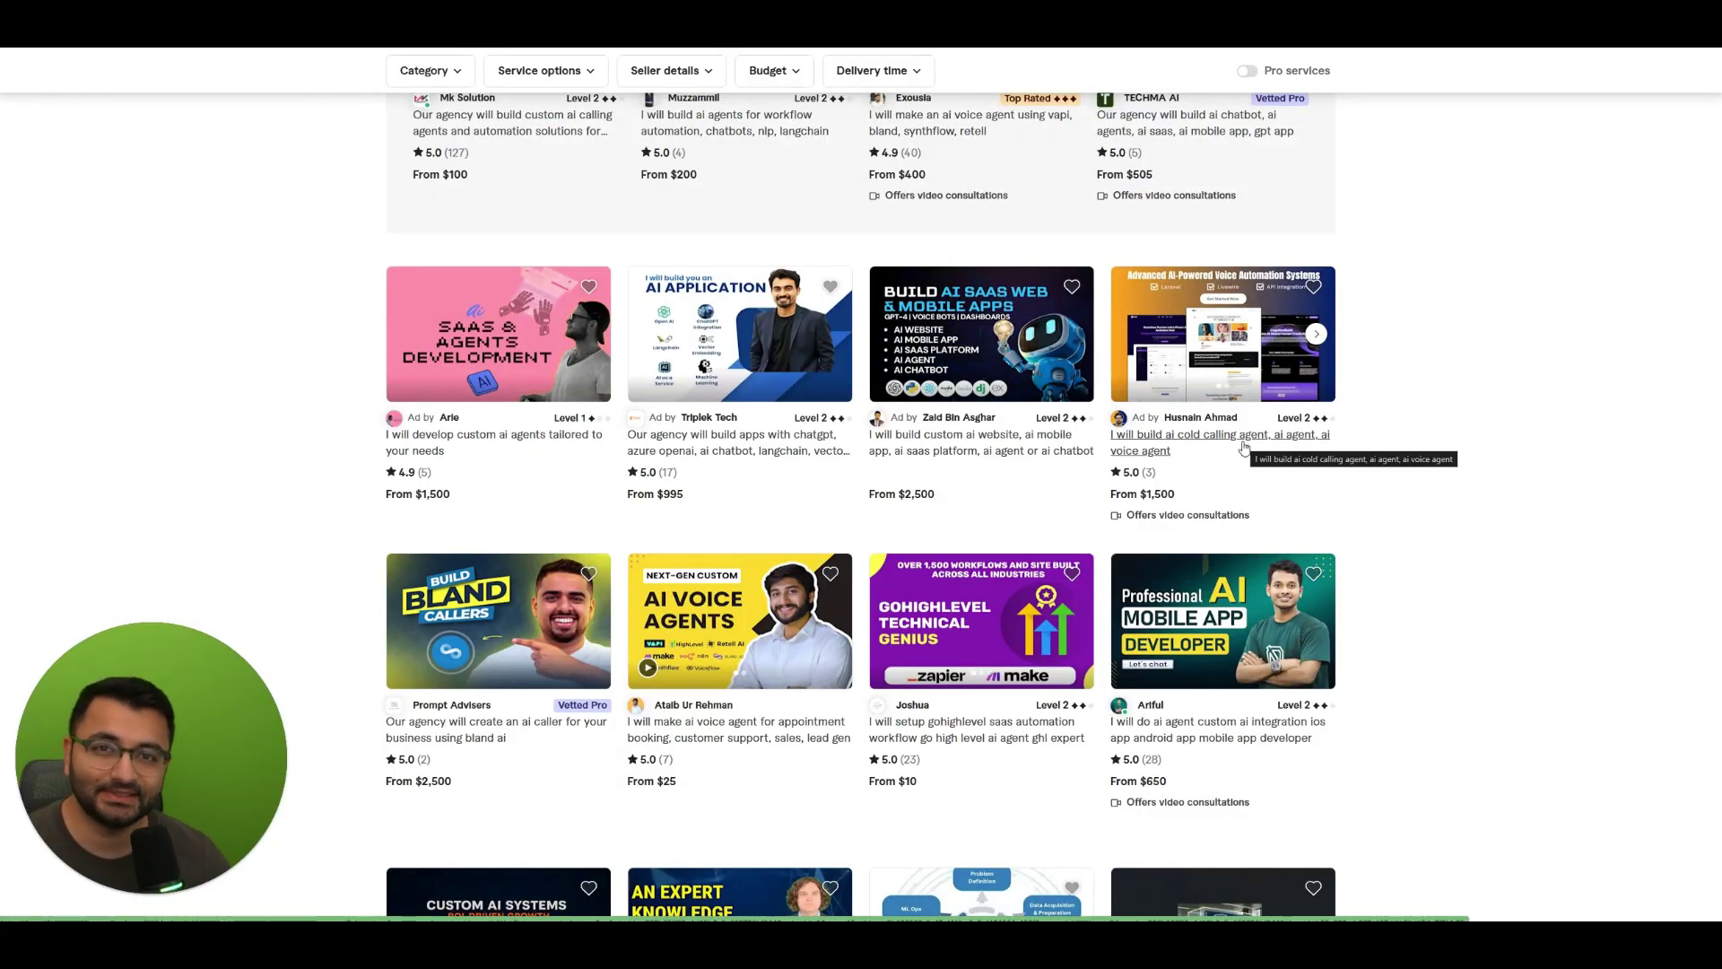
scroll(1244, 446, down, 1)
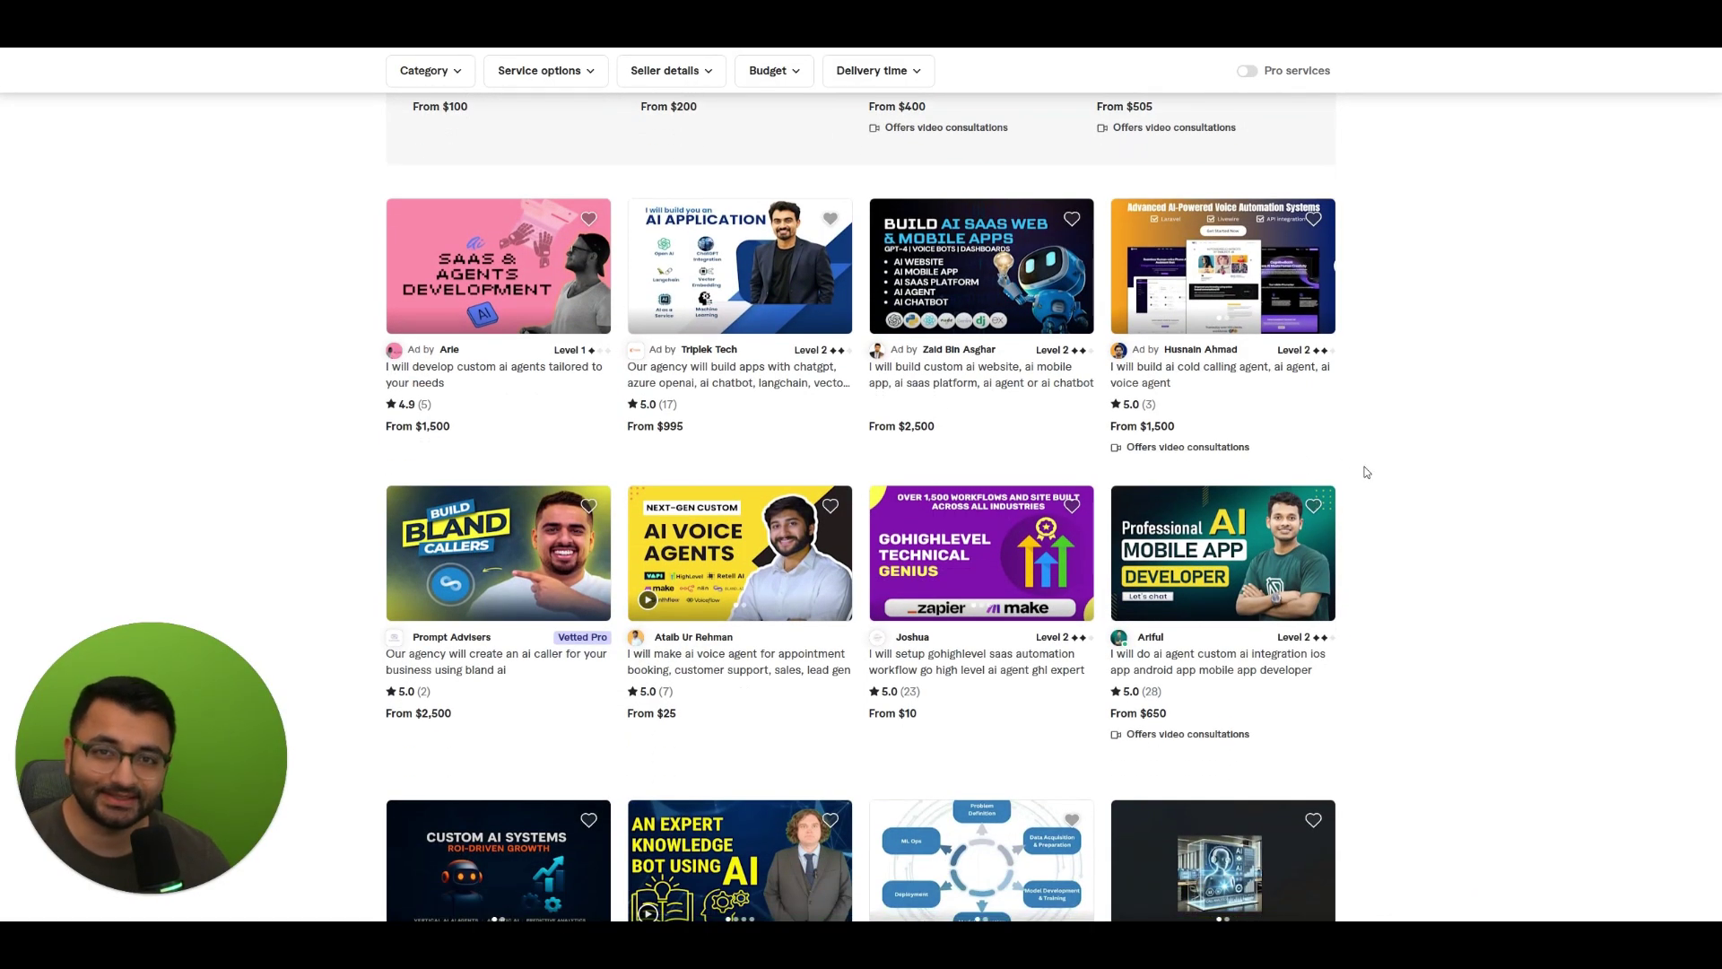
scroll(1463, 488, down, 2)
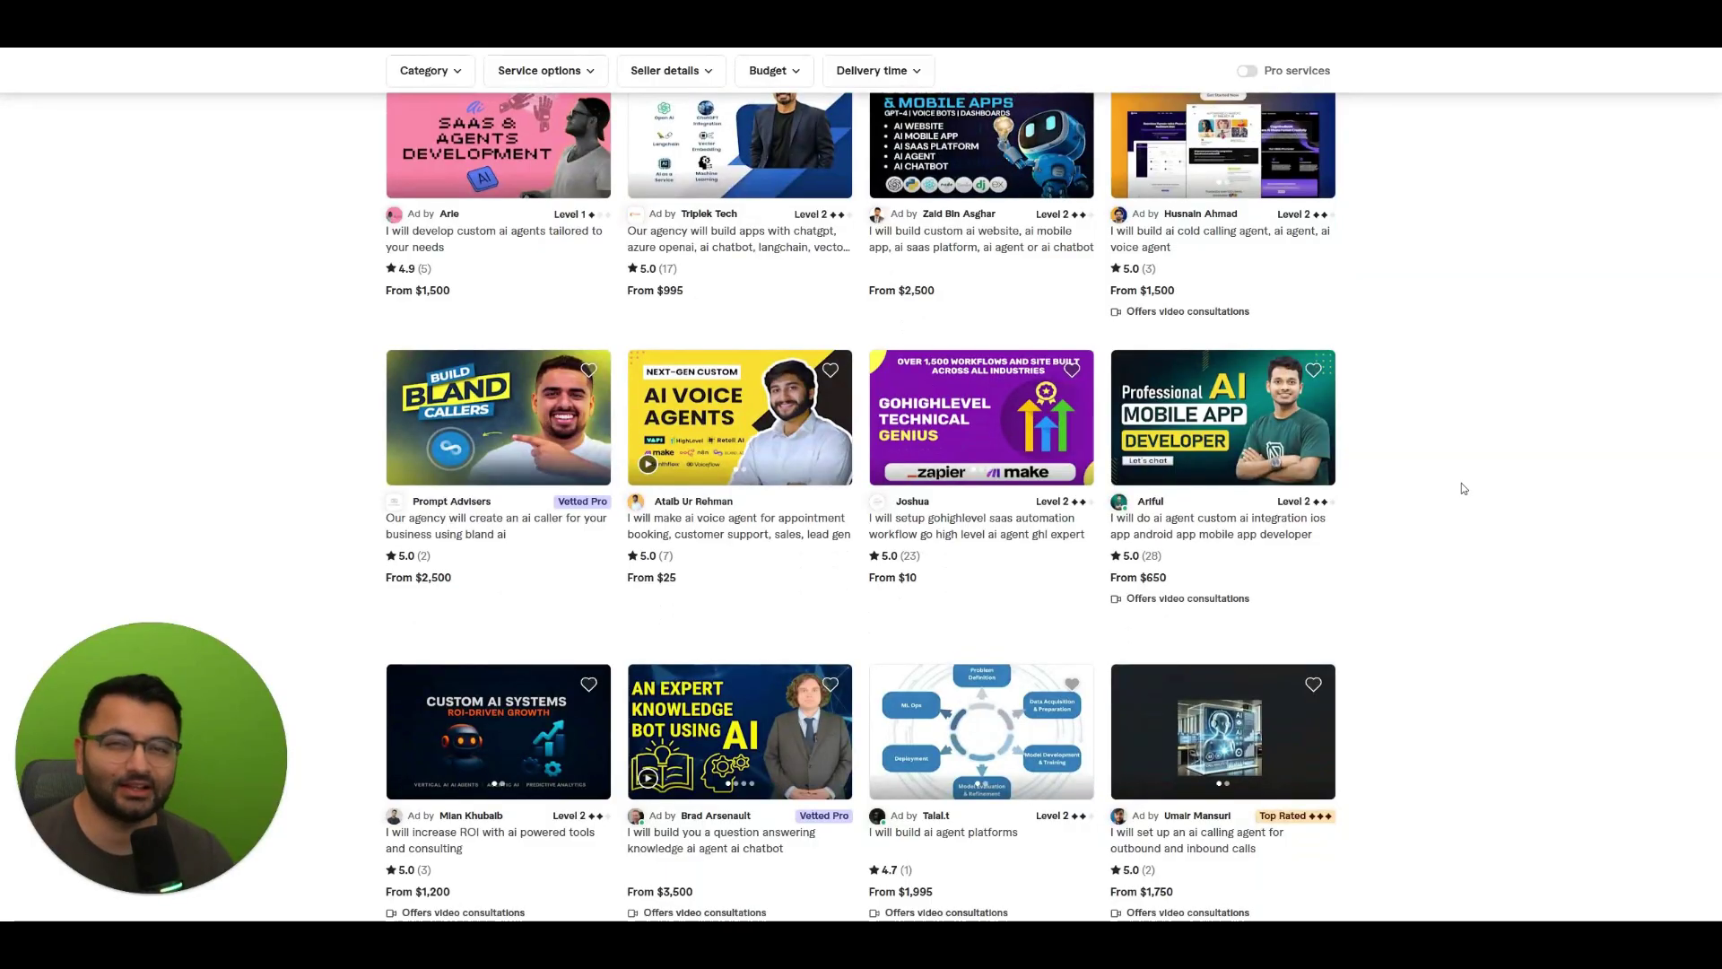